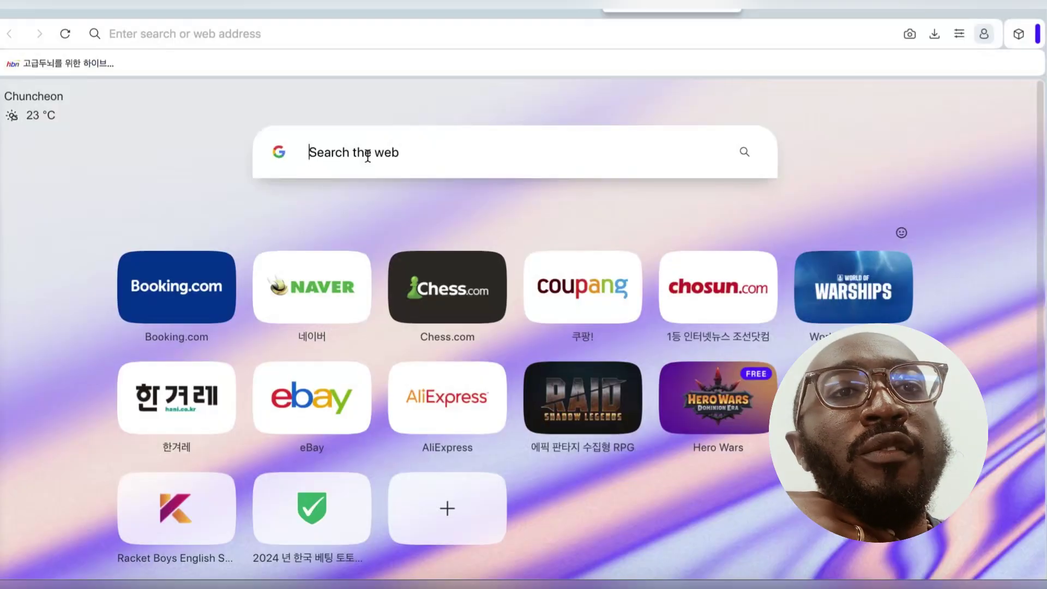
- Search the web for "jenni al" and open the For Researchers page of the Jenni AI site
text(q)
key(BackSpace)
text(Jen)
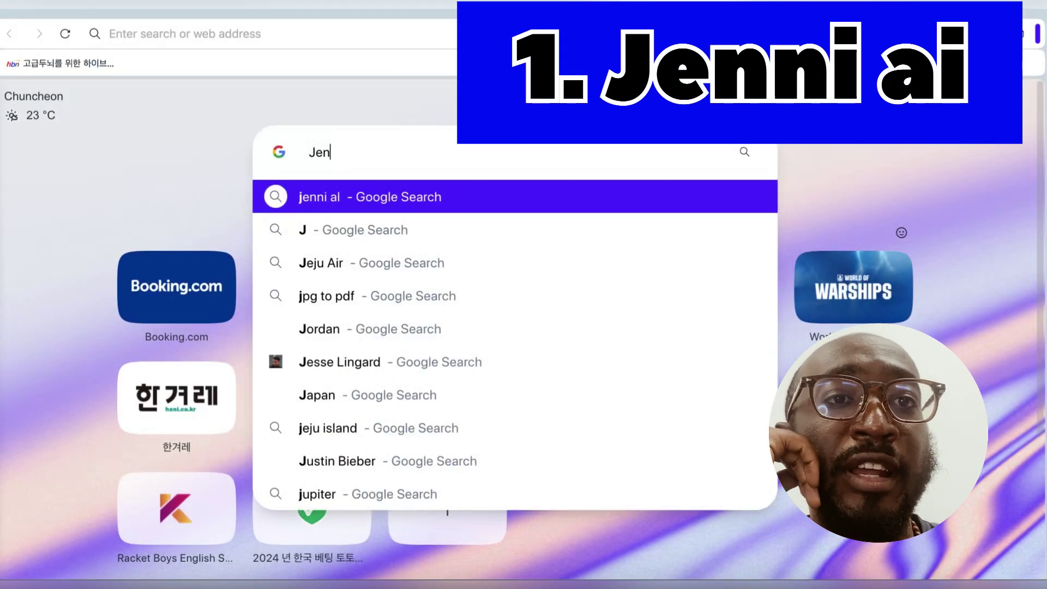
text(n)
text(i al)
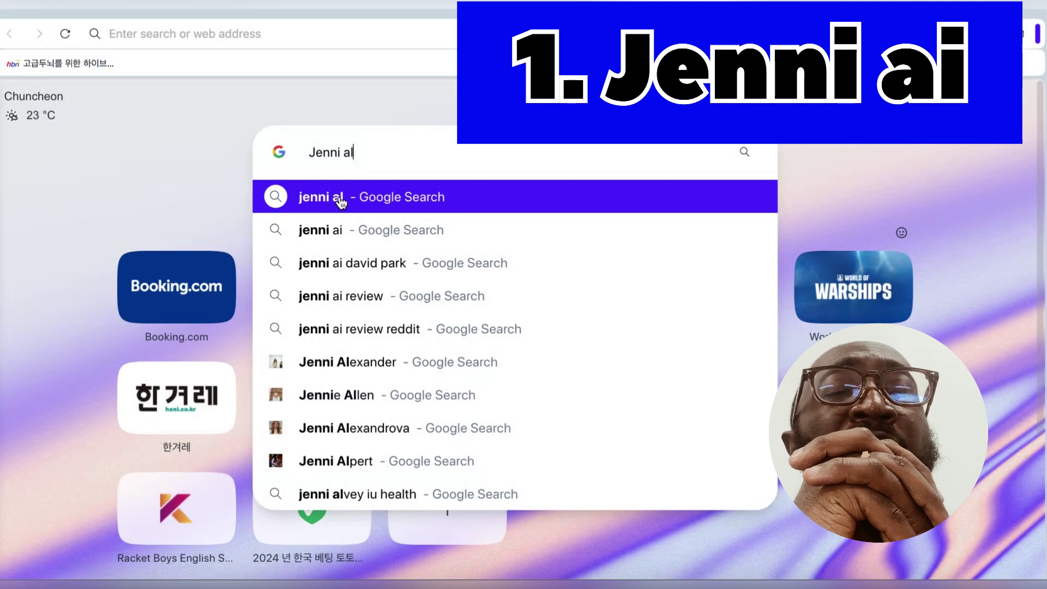
click(340, 200)
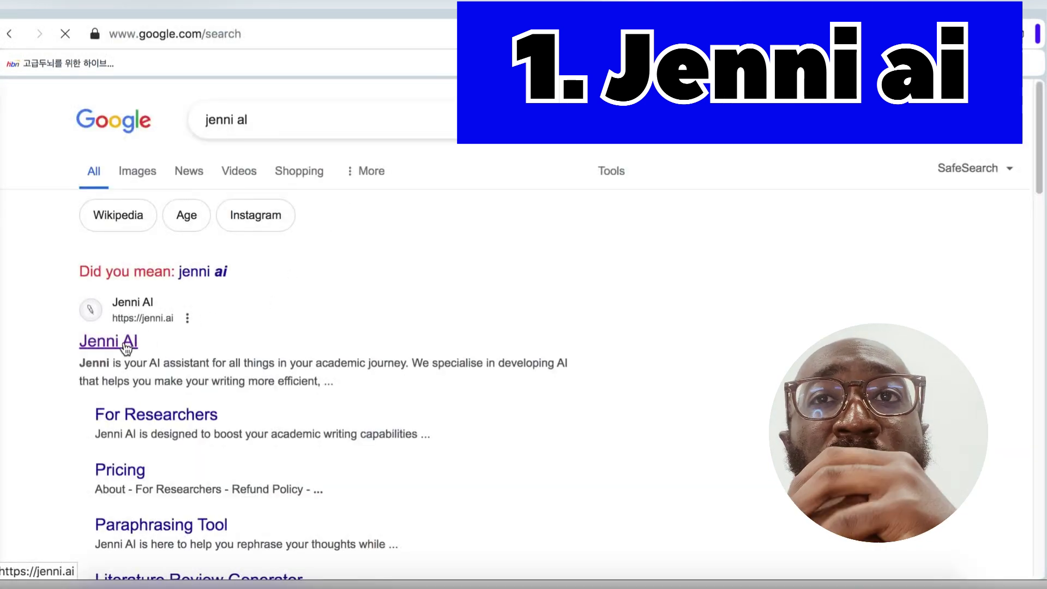
click(174, 419)
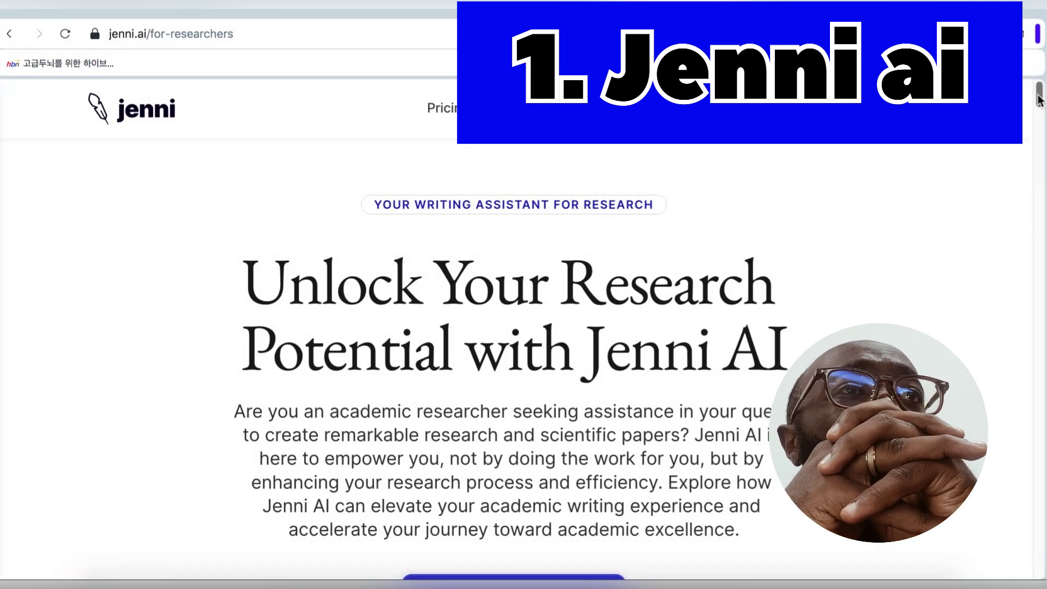
- Start the free writing registration from the For Researchers page and sign up with a Google account
mouse_move(1039, 98)
mouse_down()
mouse_move(1040, 133)
mouse_move(1042, 117)
mouse_up()
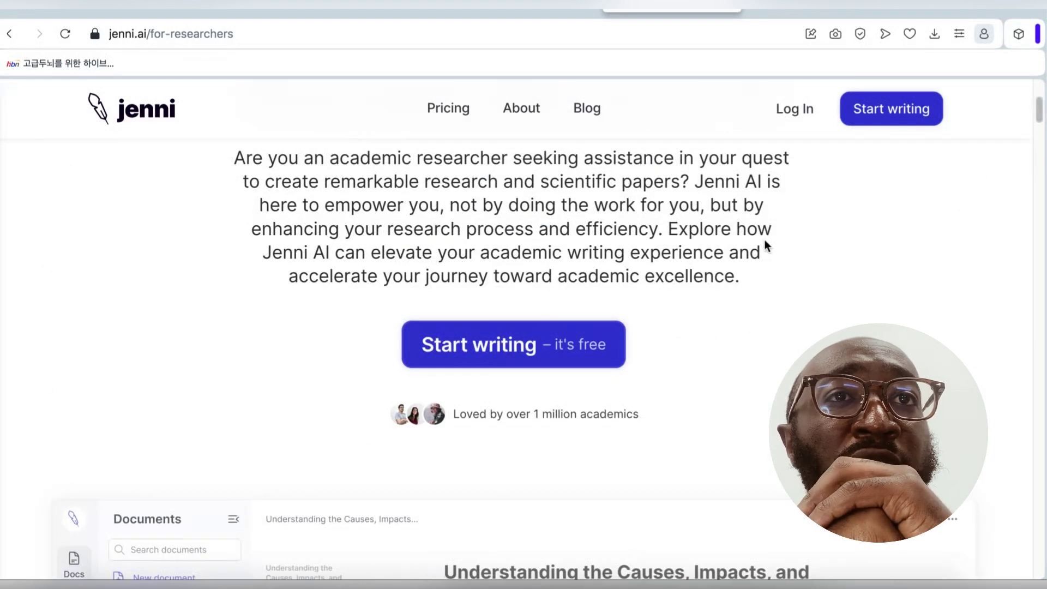
click(520, 353)
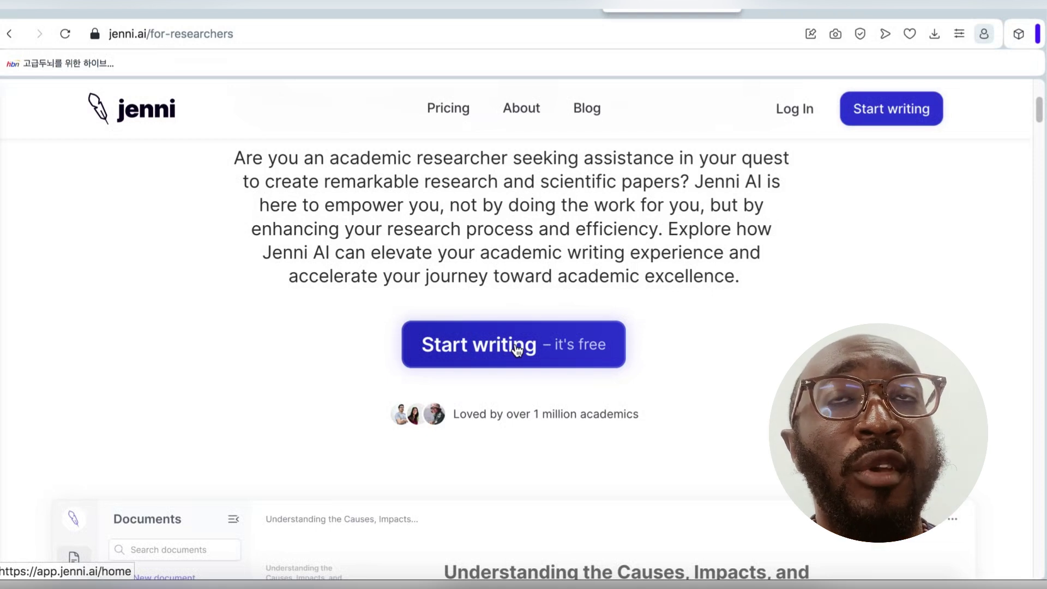
click(518, 349)
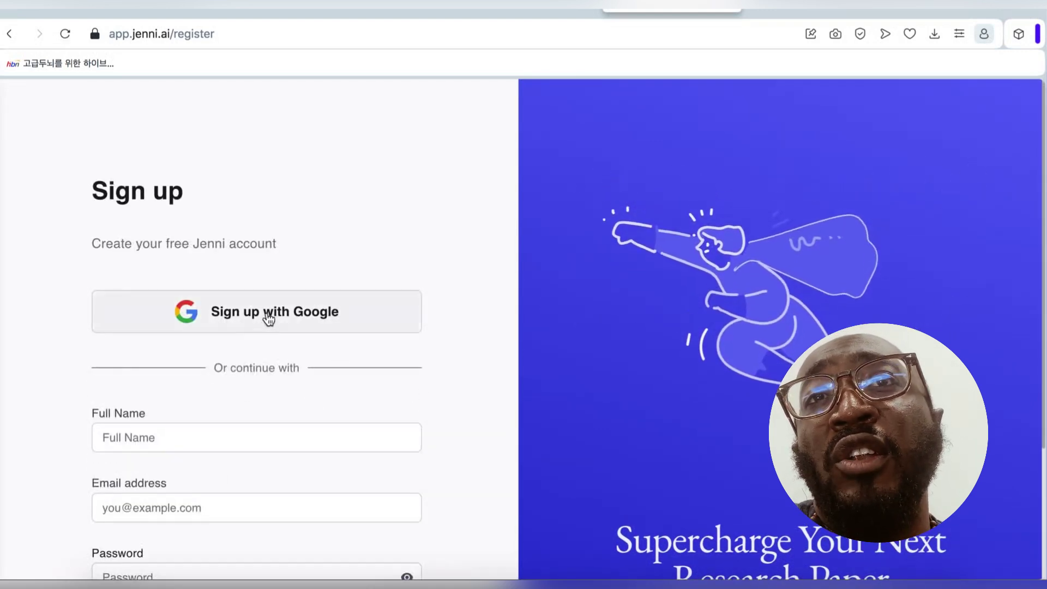
click(269, 318)
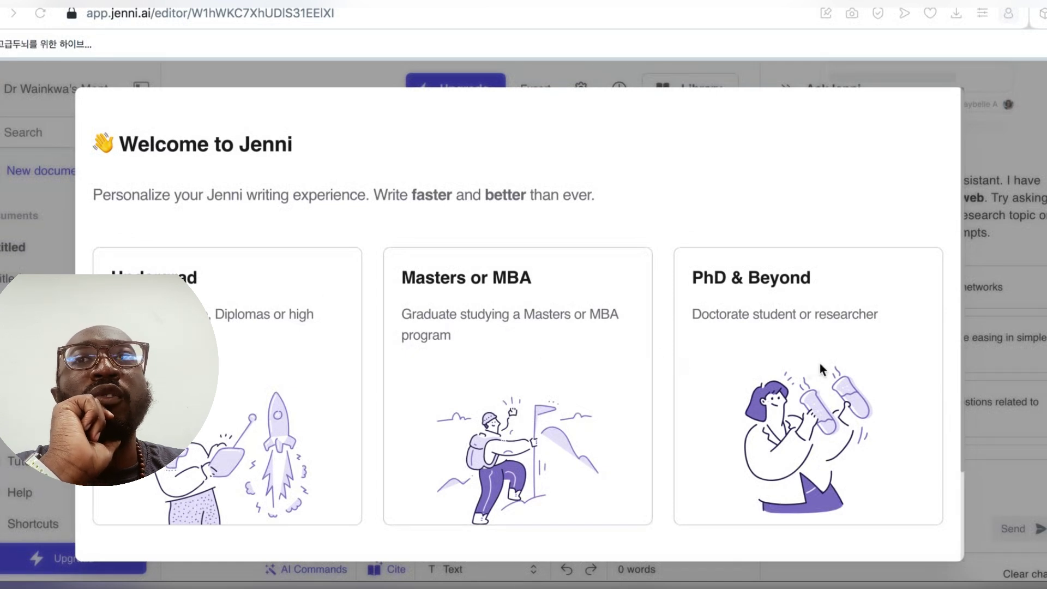
- Choose the Masters or MBA level and start a new document with the prompt "what is climate change"
click(477, 298)
click(335, 294)
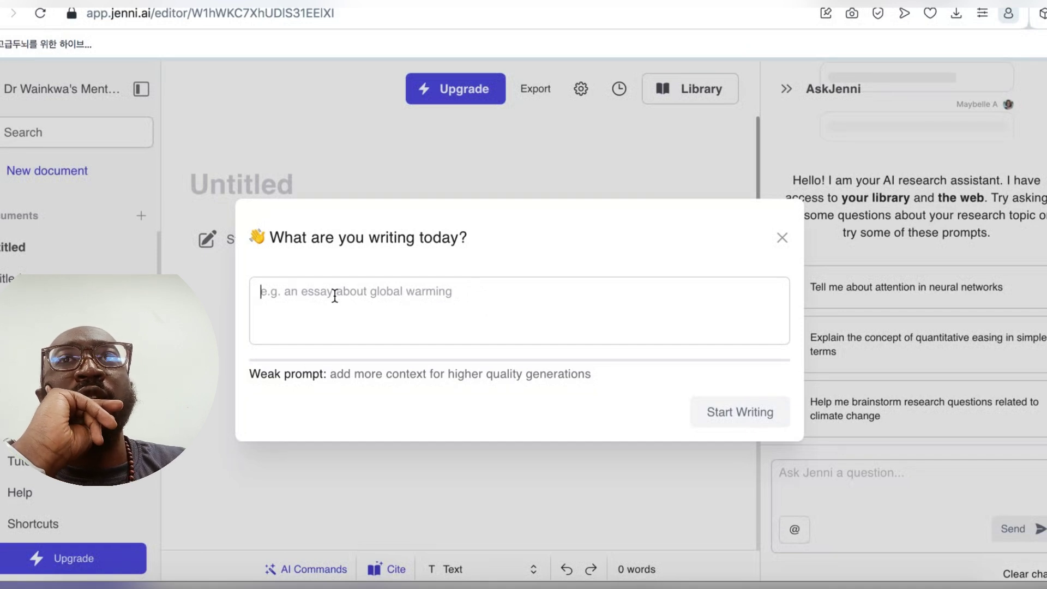
text(what)
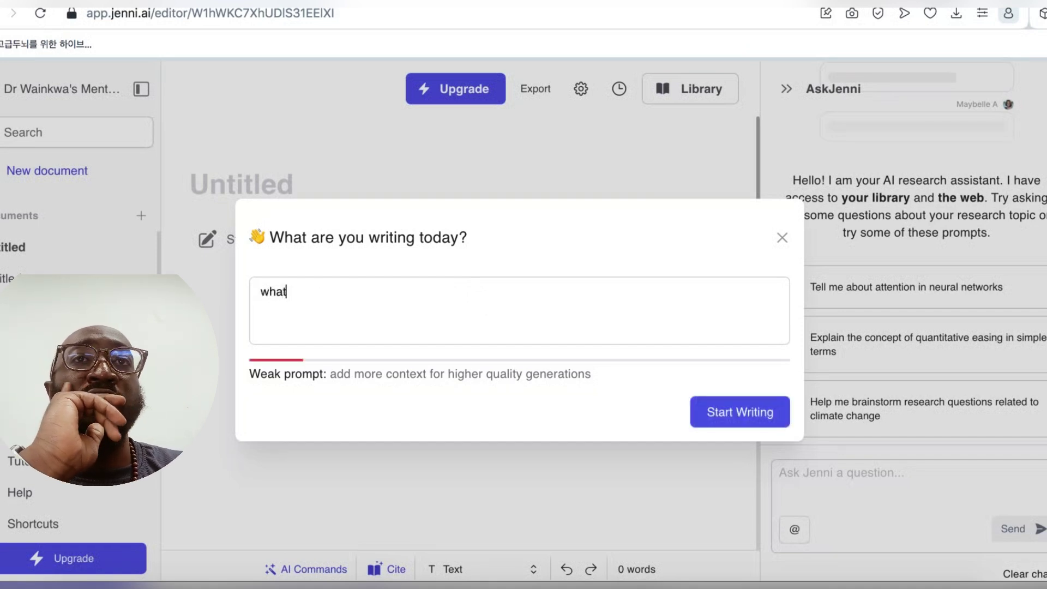
text( is clima)
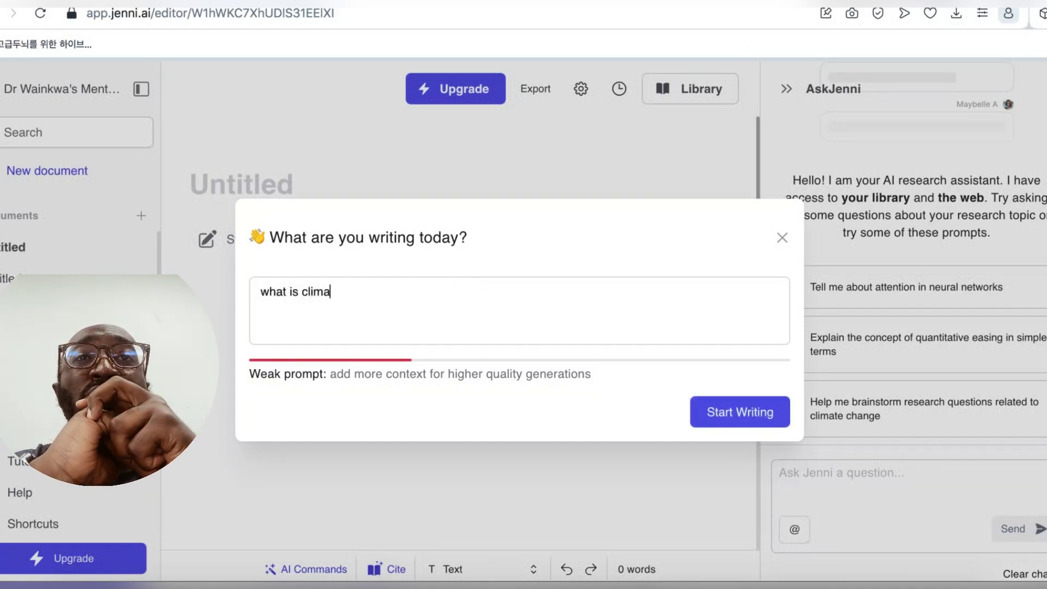
text(te change)
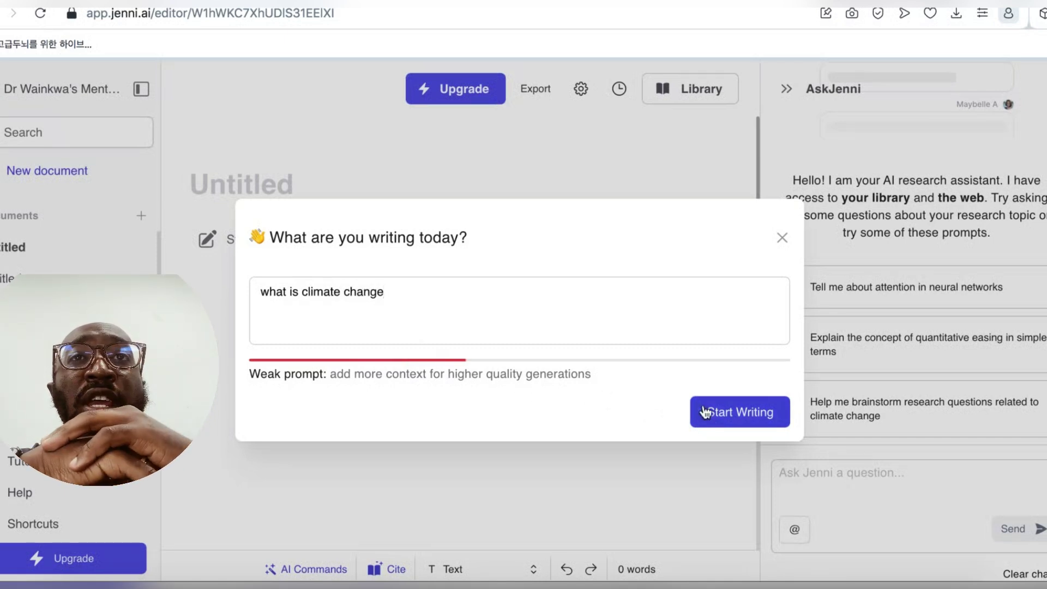
click(727, 409)
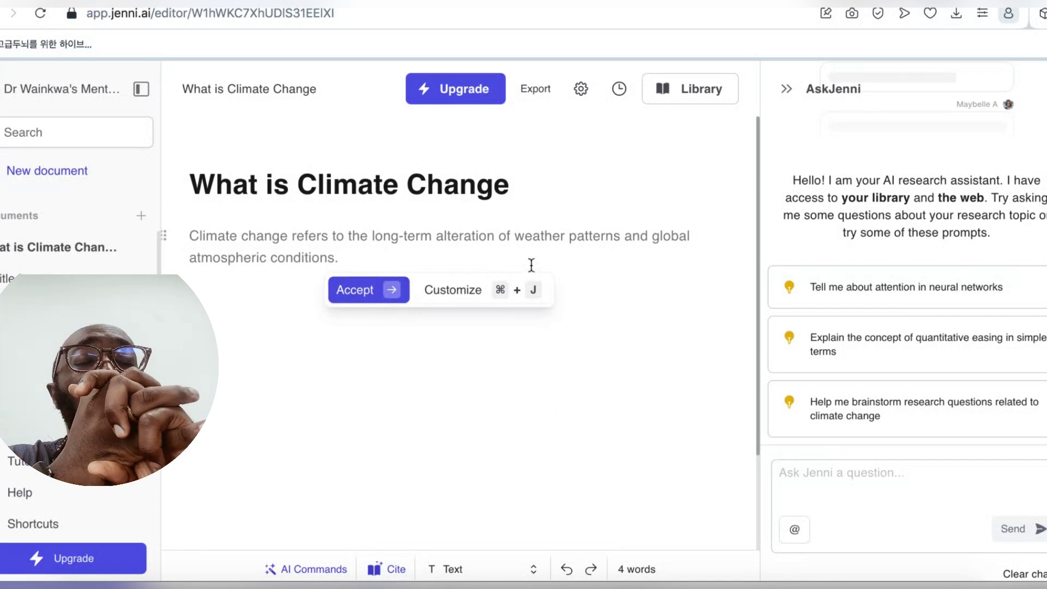
- Generate an introduction for the climate change document with the Write introduction AI command and accept it
click(456, 293)
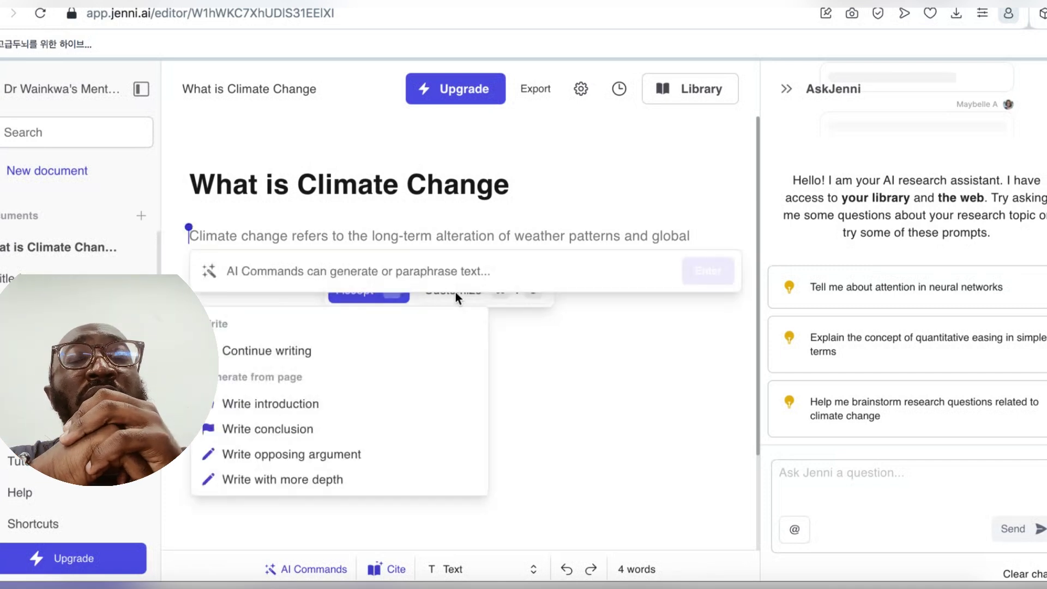
click(285, 404)
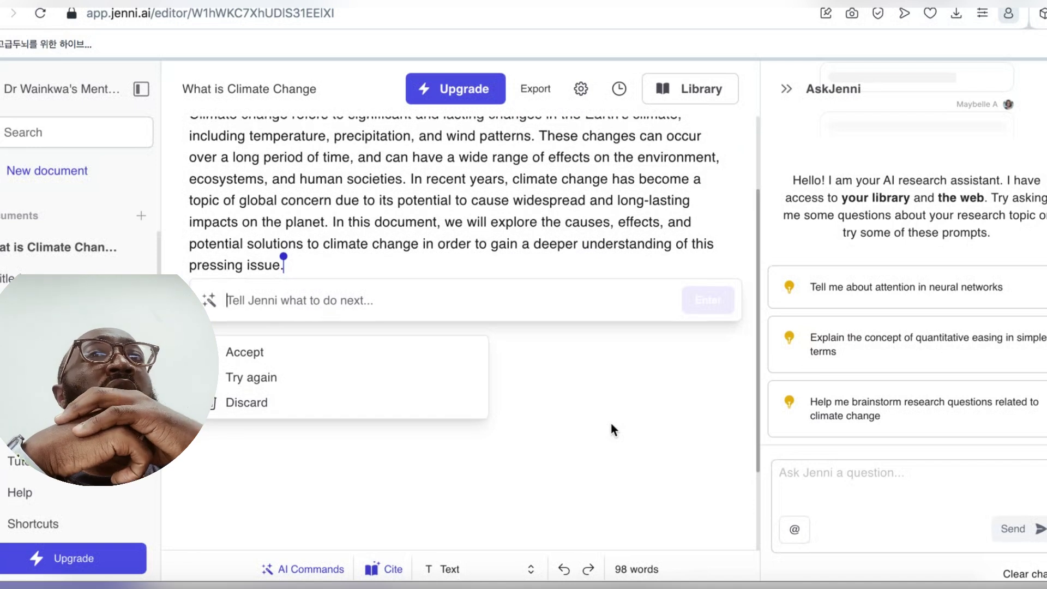
scroll(611, 423, up, 2)
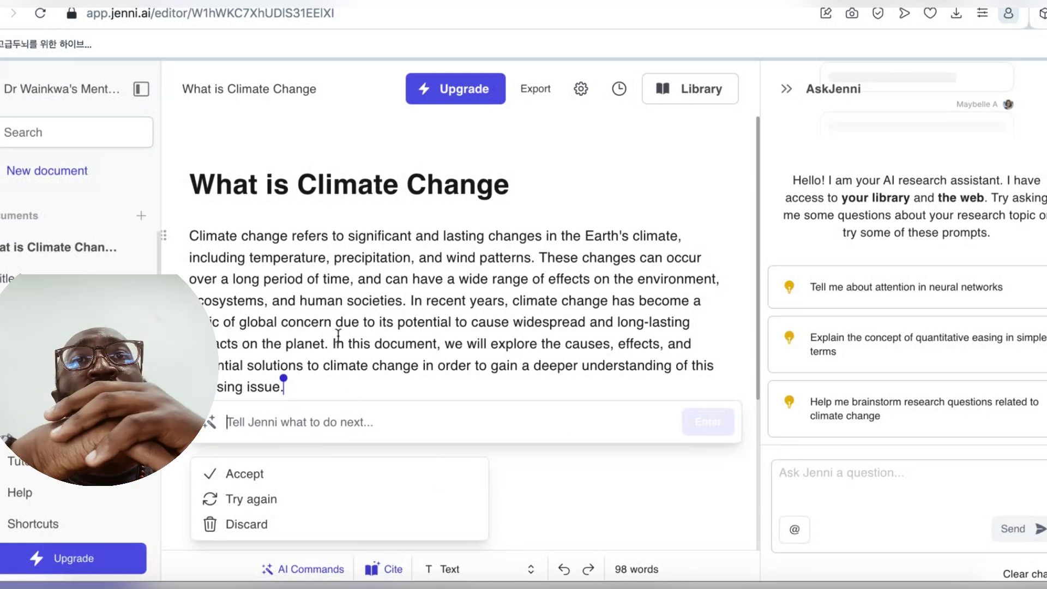
click(246, 474)
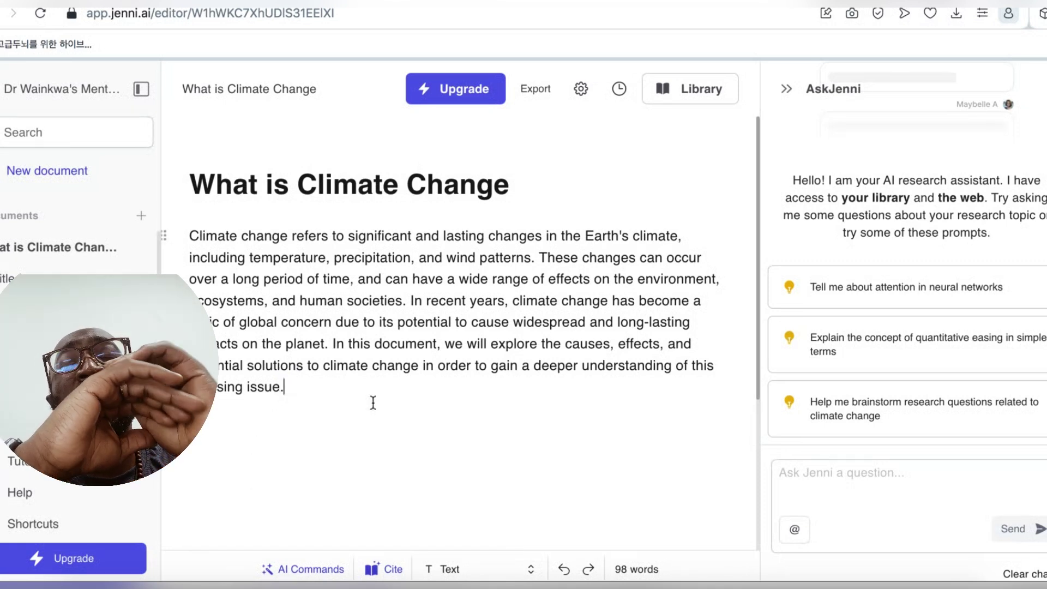
- Add "I think this is acceptable ……." after the introduction and accept the AI-suggested continuation with its citation
scroll(340, 427, down, 1)
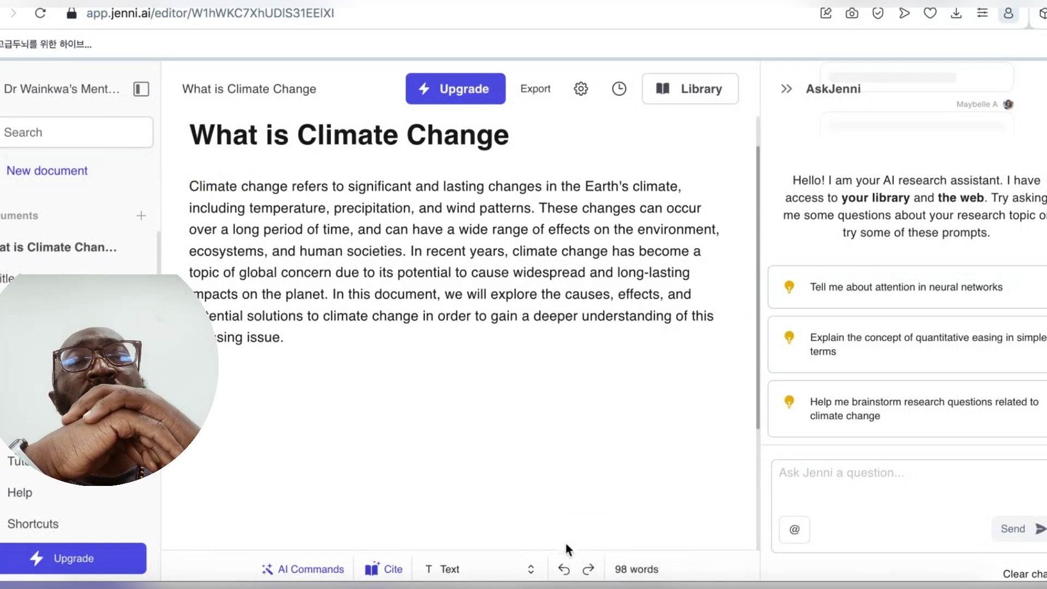
scroll(473, 302, up, 1)
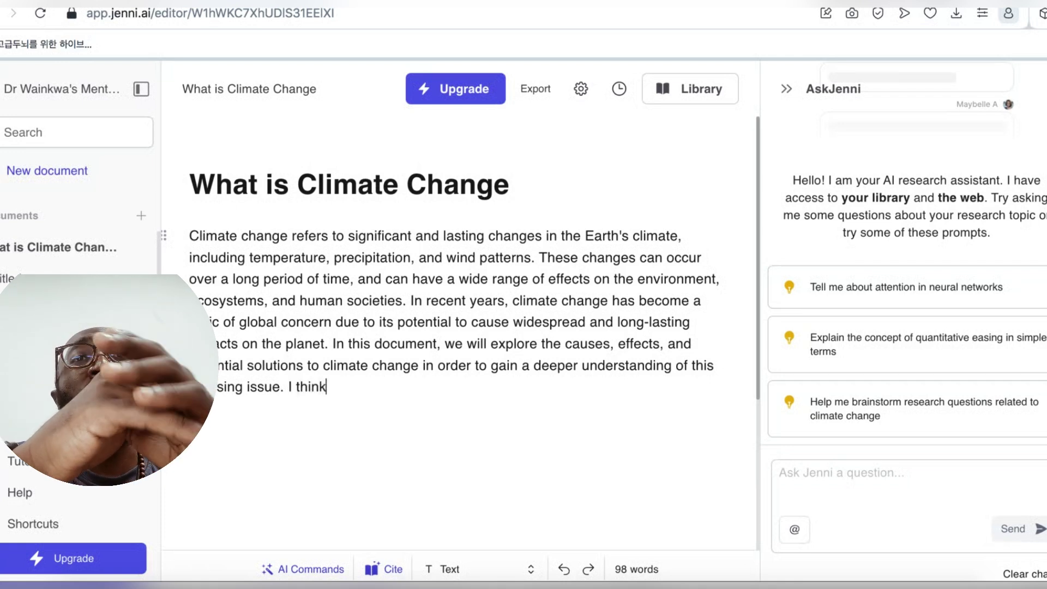
text(this is)
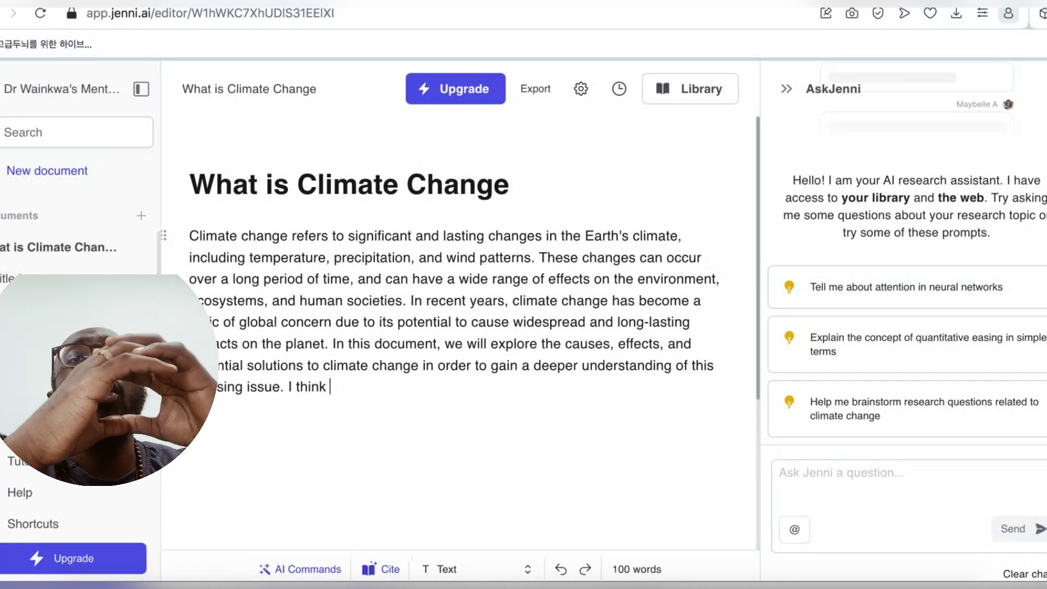
text( acce)
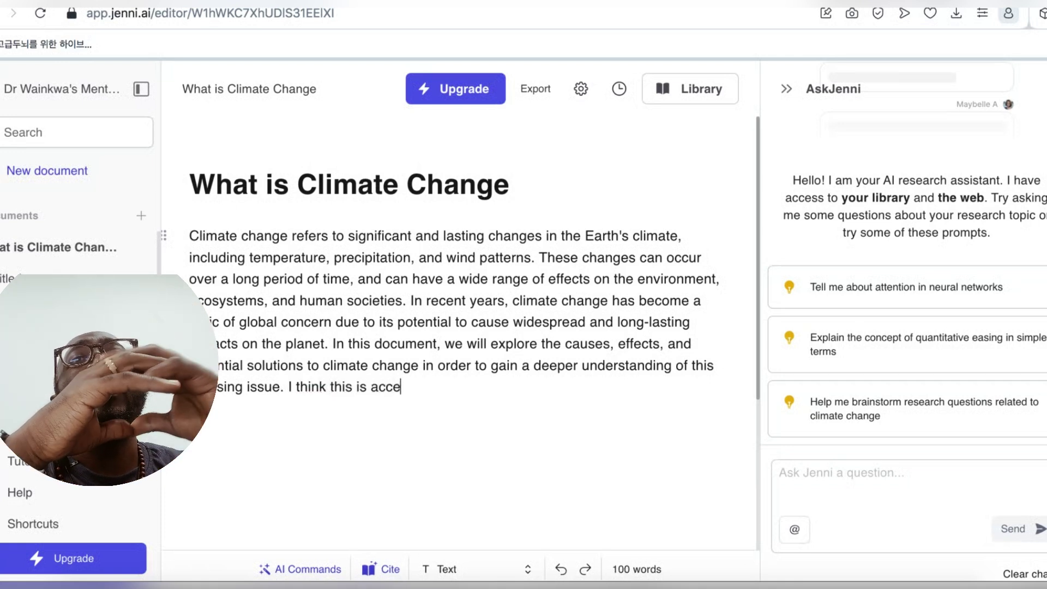
text(ptable)
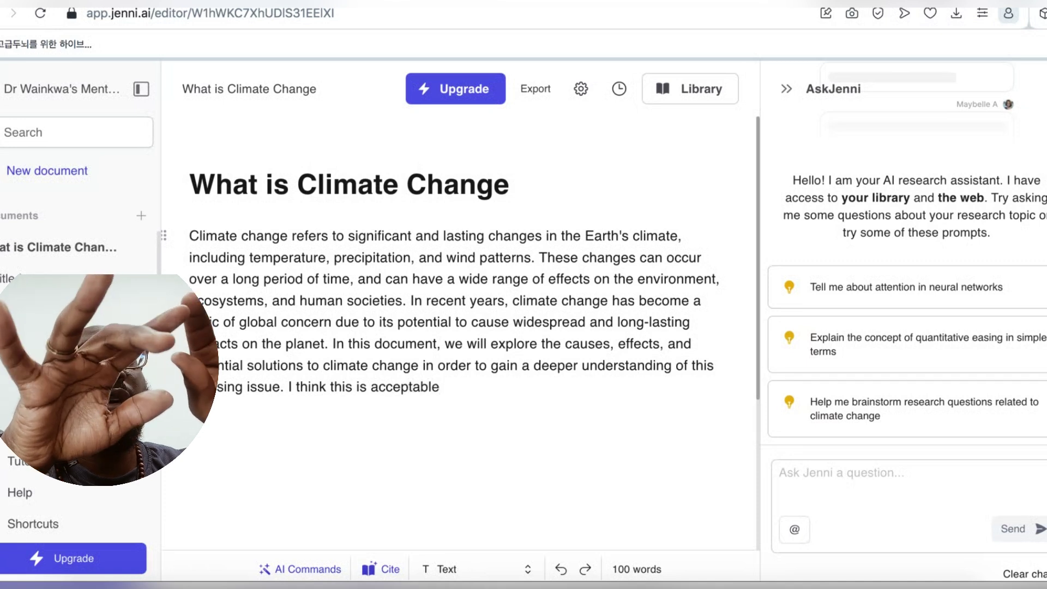
text( ....)
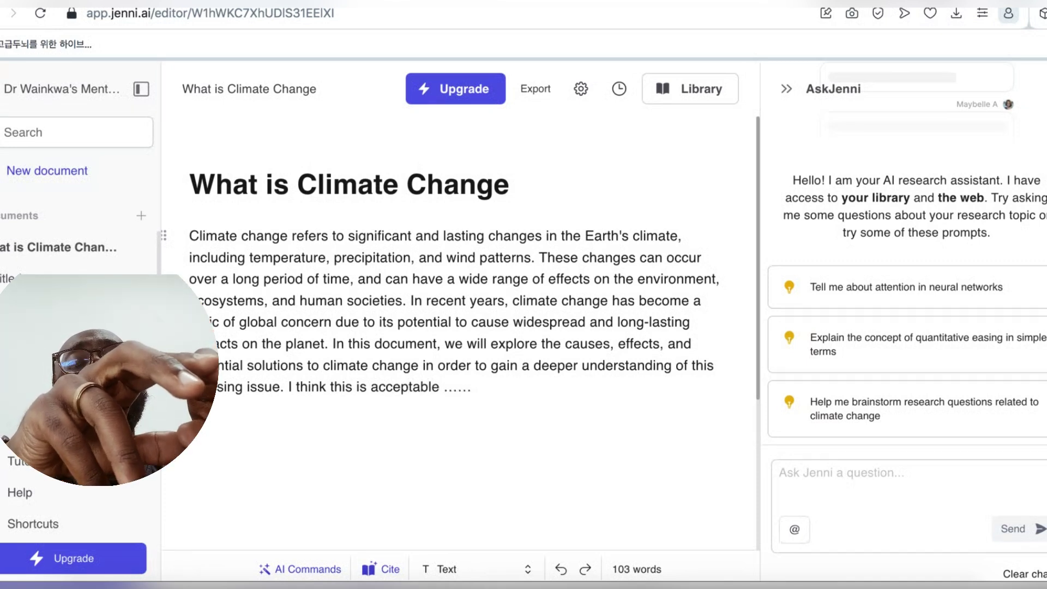
text(.)
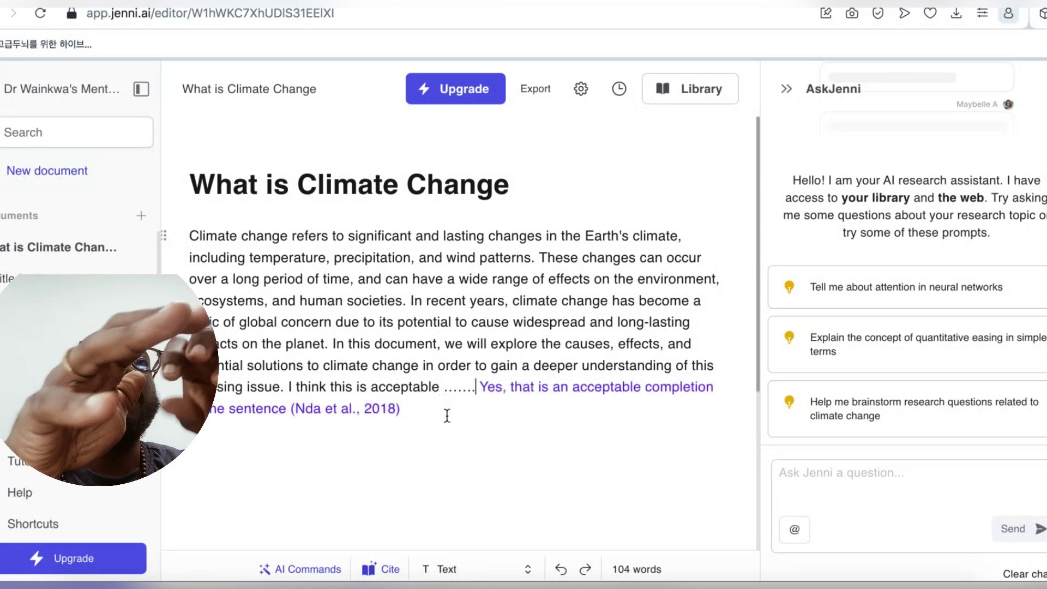
key(Right)
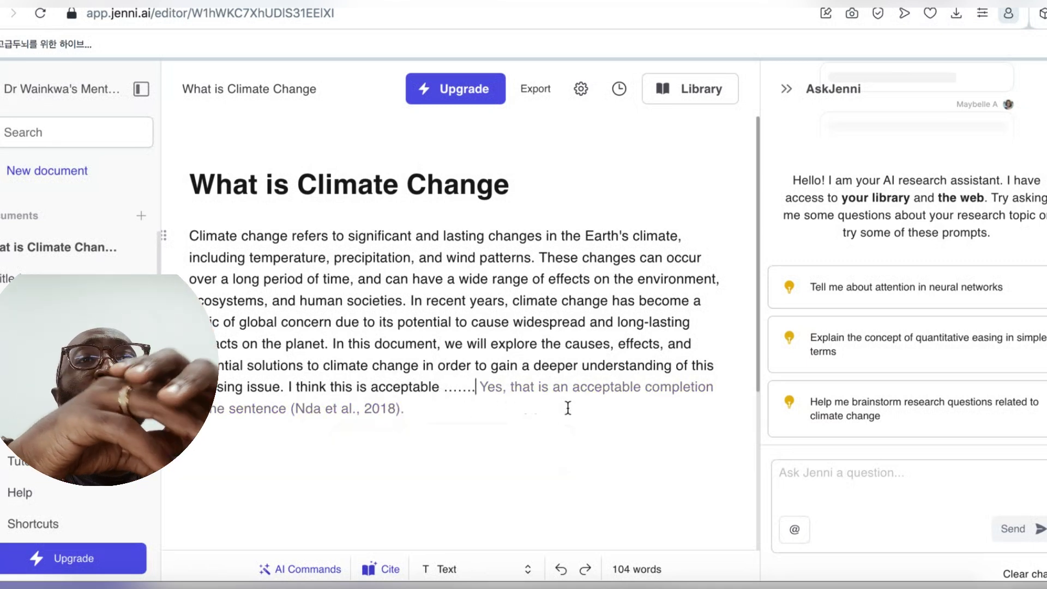
mouse_move(382, 406)
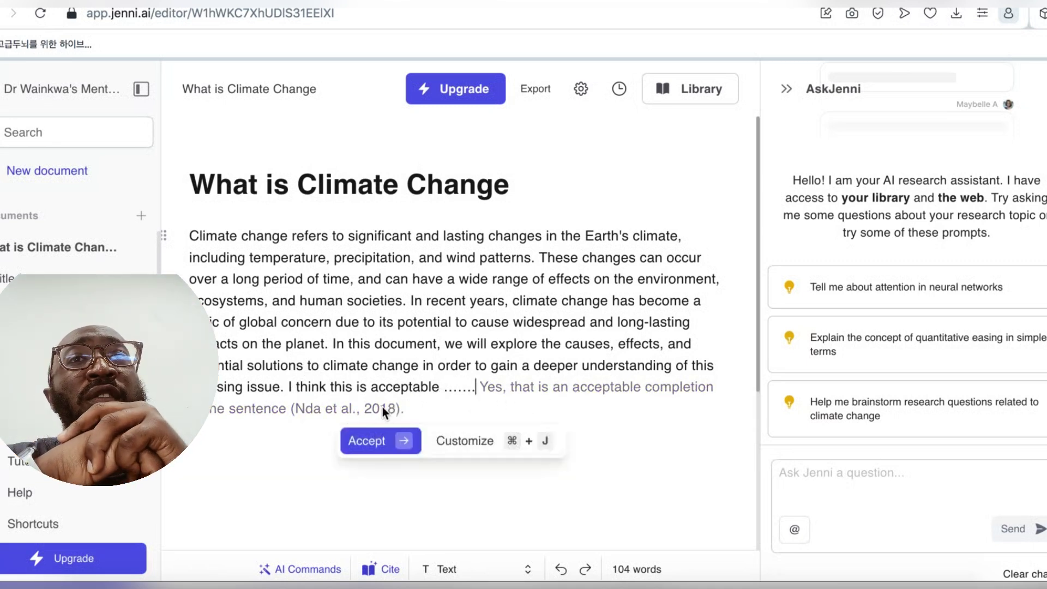
click(390, 448)
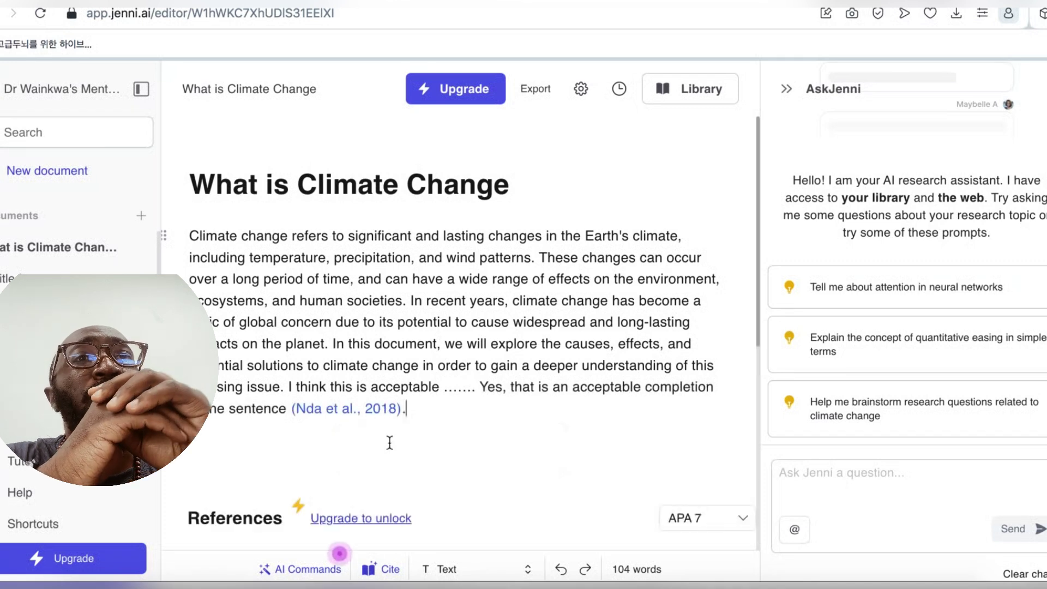
click(402, 410)
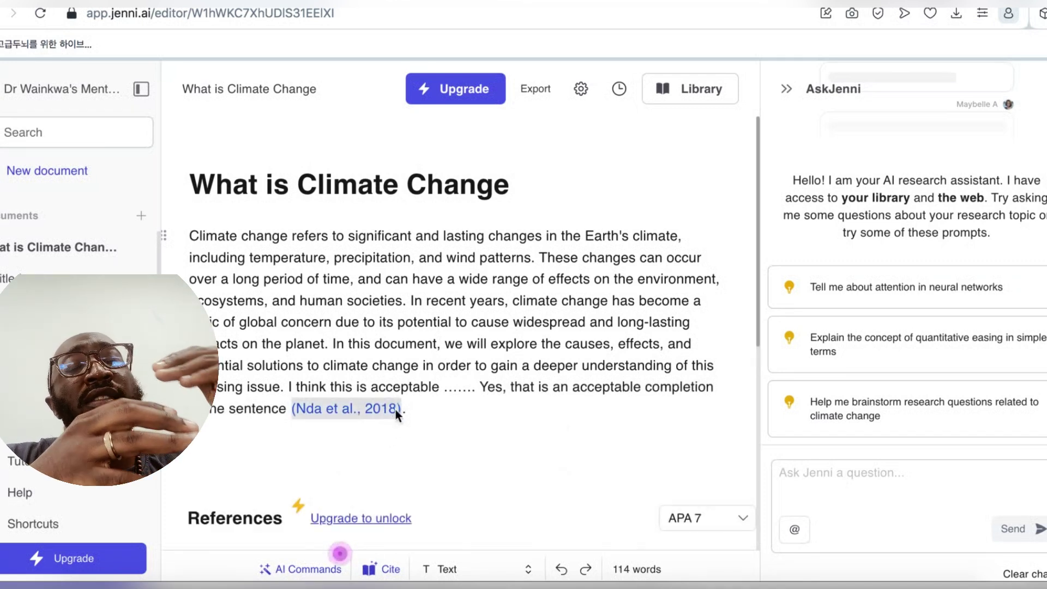
right_click(397, 415)
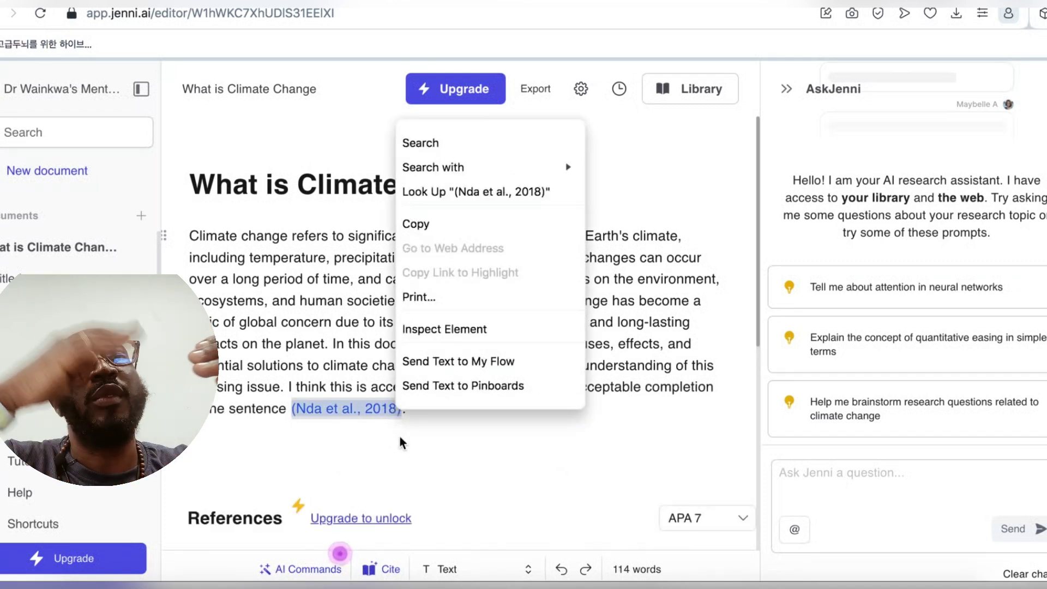
click(399, 435)
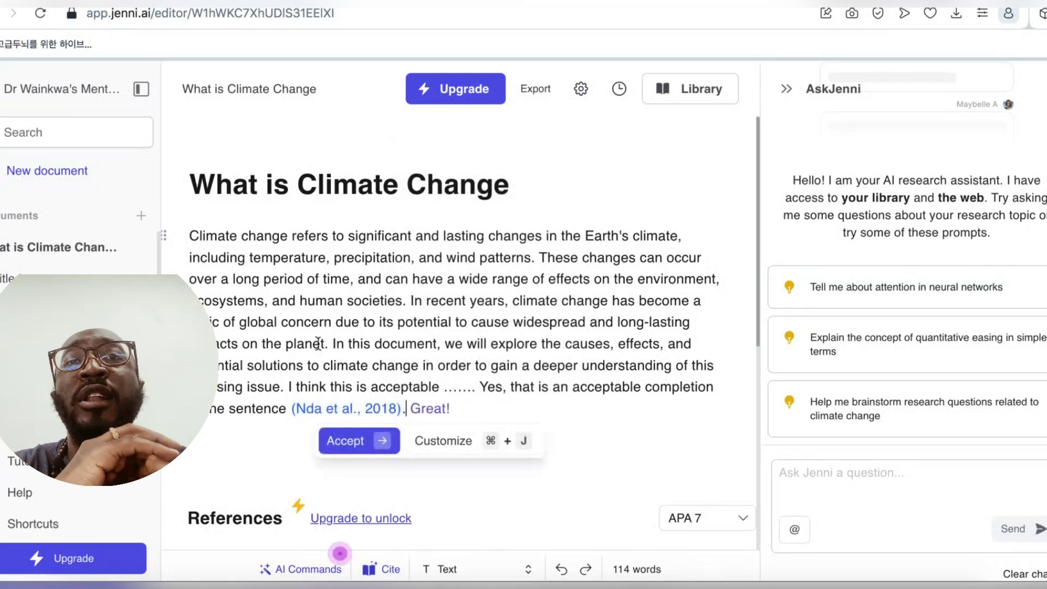
drag(404, 410, 293, 327)
click(436, 430)
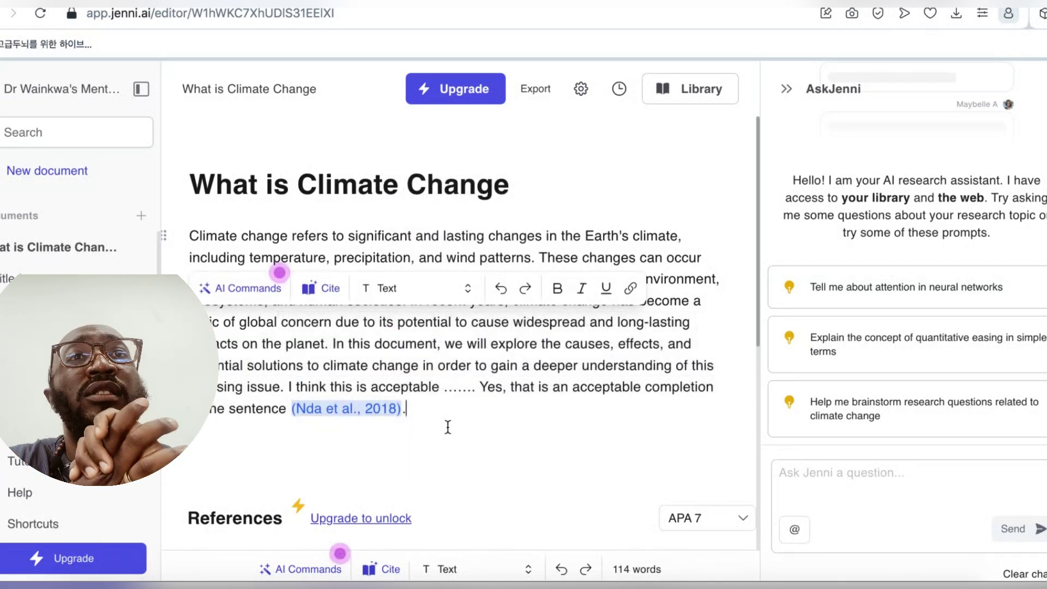
- Search the web for the document's whole introduction paragraph, and close the results to return to the document
drag(208, 253, 421, 410)
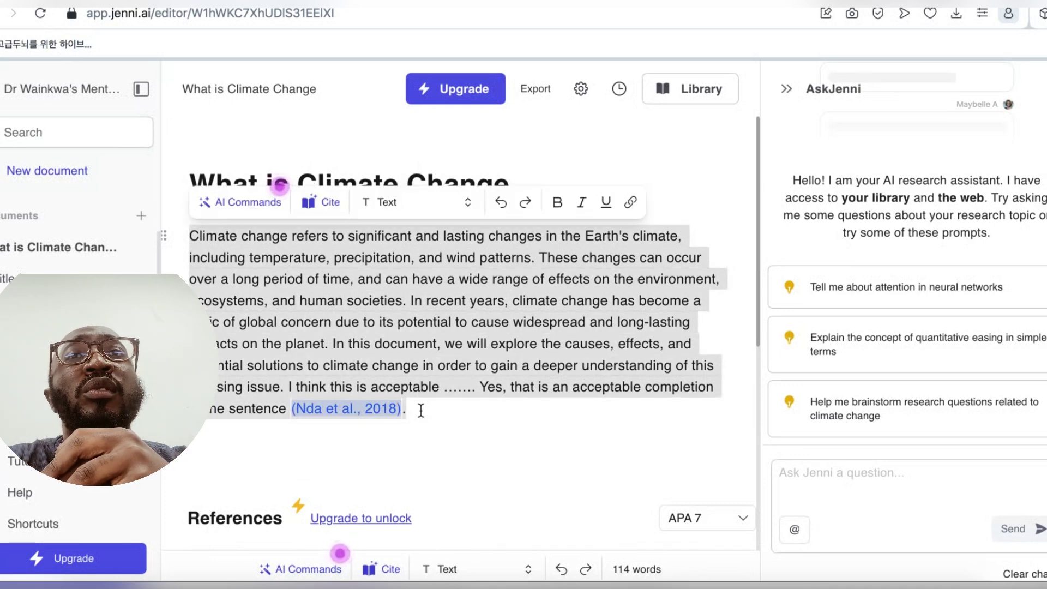
right_click(373, 344)
click(346, 340)
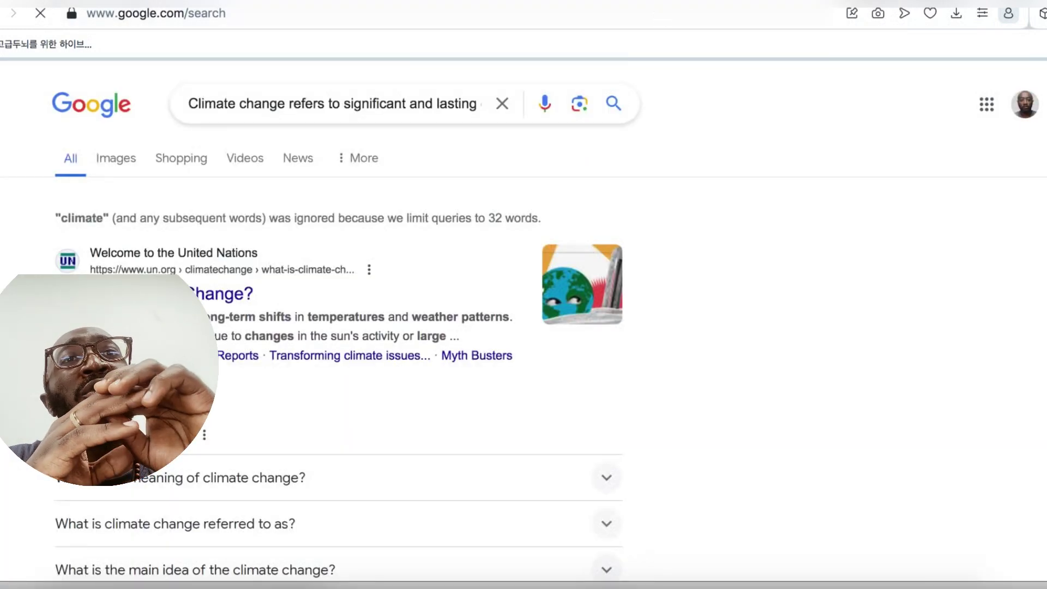
key(ctrl+w)
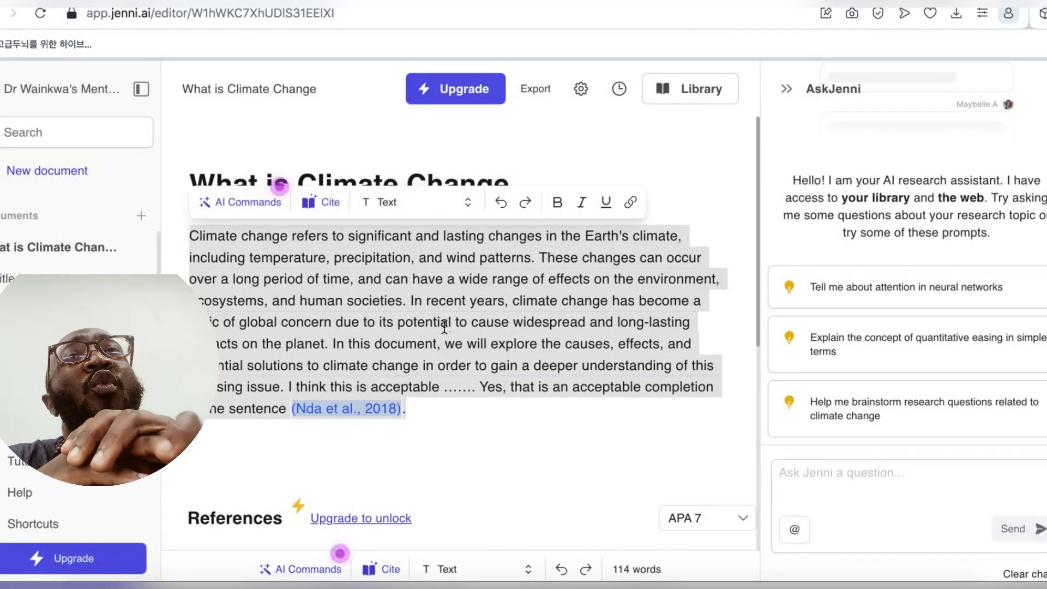
- Look up citation sources for the phrase "In recent years", expand the first paper's abstract, and dismiss the results without citing
drag(412, 303, 482, 310)
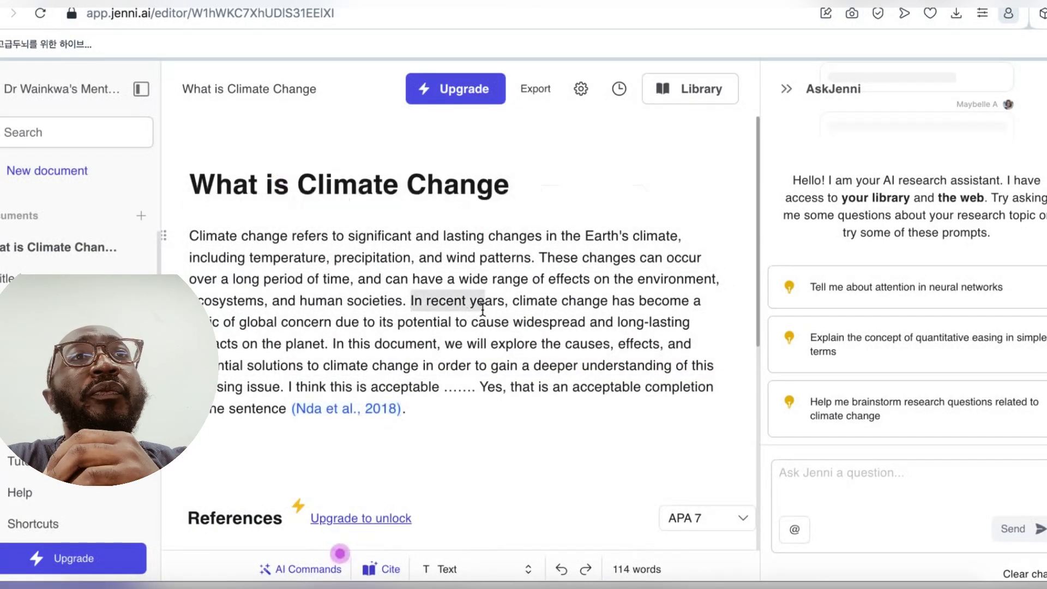
click(386, 268)
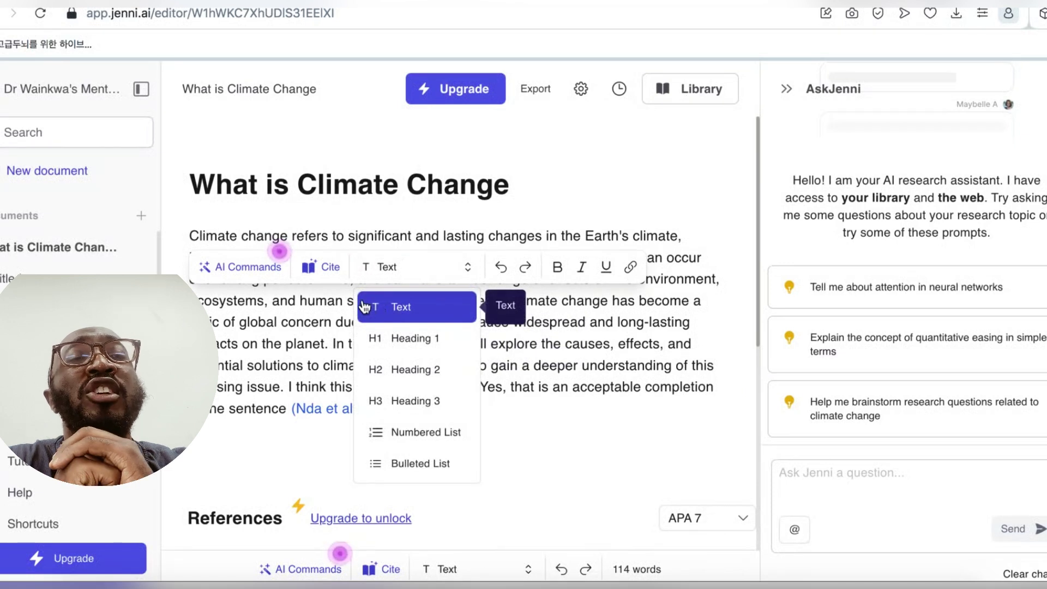
click(326, 267)
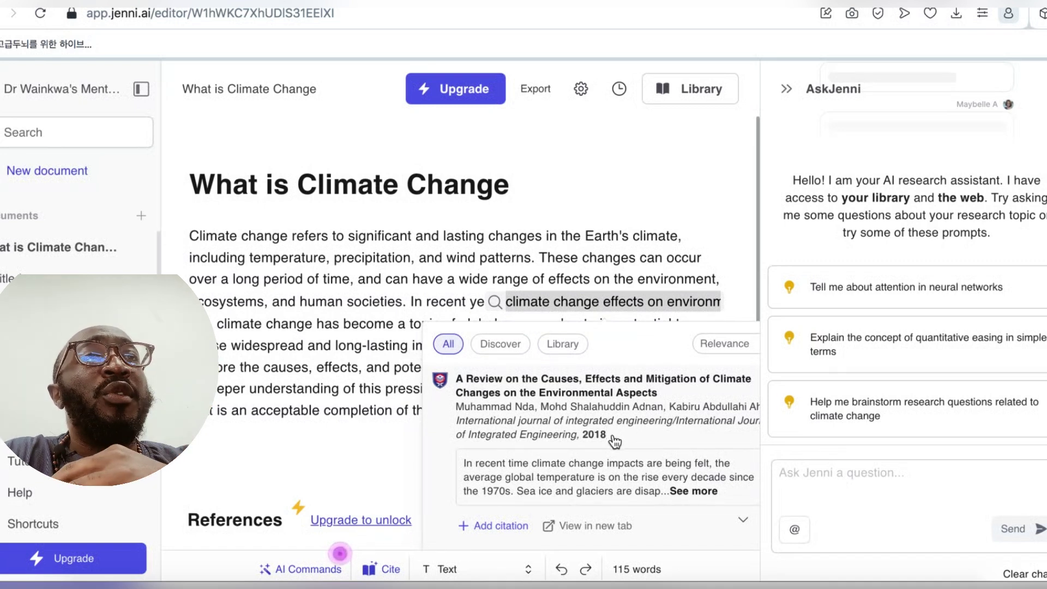
click(689, 493)
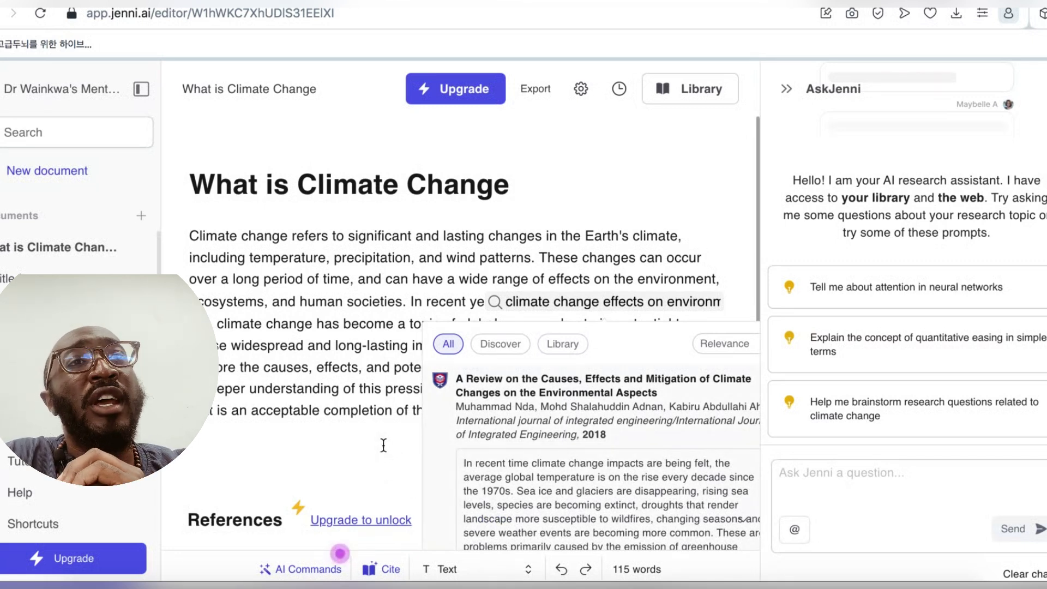
scroll(383, 446, down, 1)
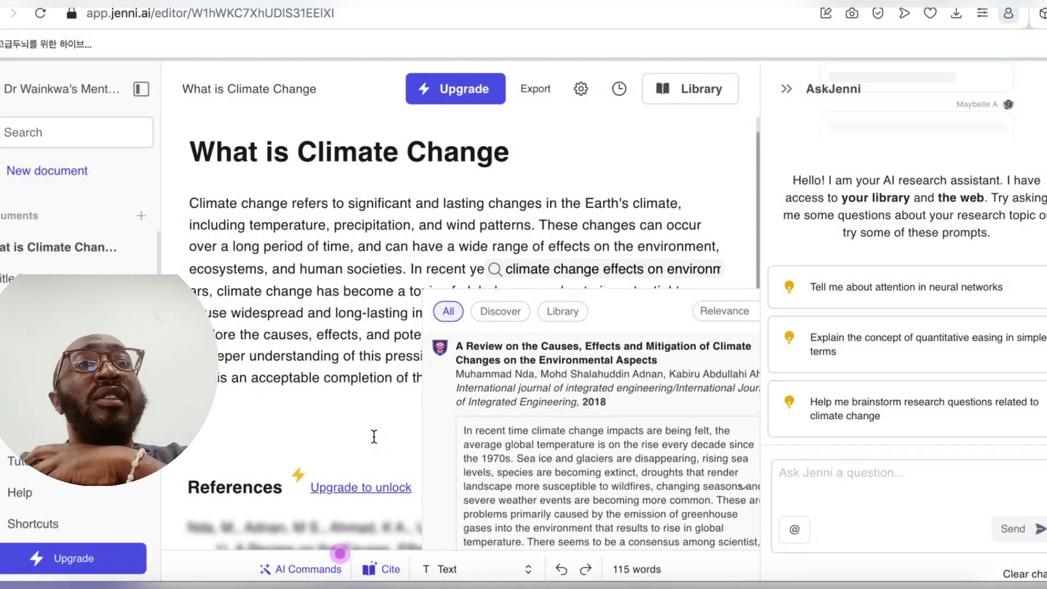
scroll(371, 431, down, 1)
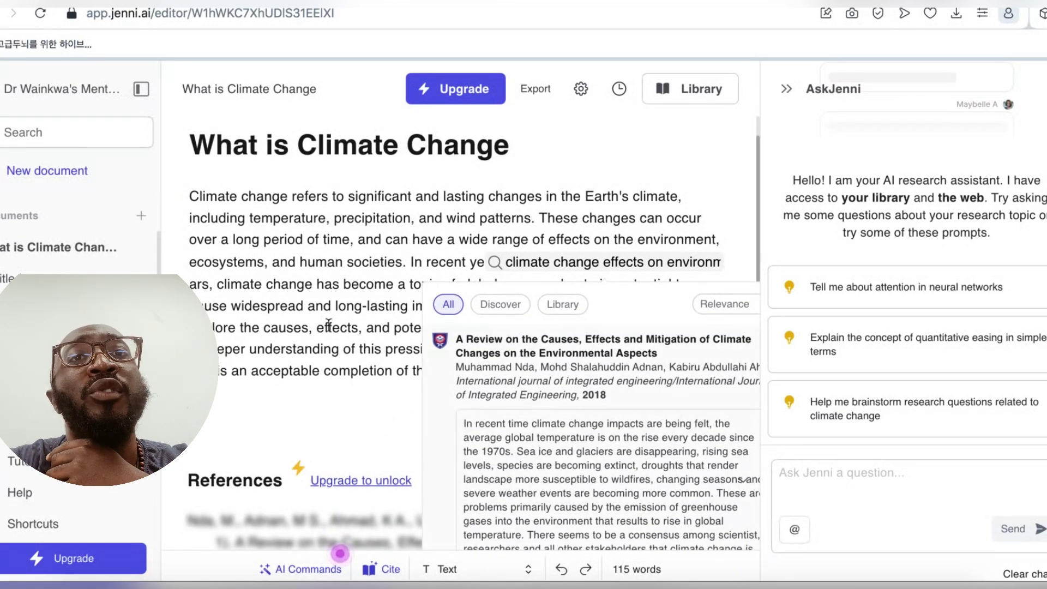
key(Escape)
- Copy the whole climate change introduction with its citation and switch to Microsoft Word
drag(191, 197, 425, 369)
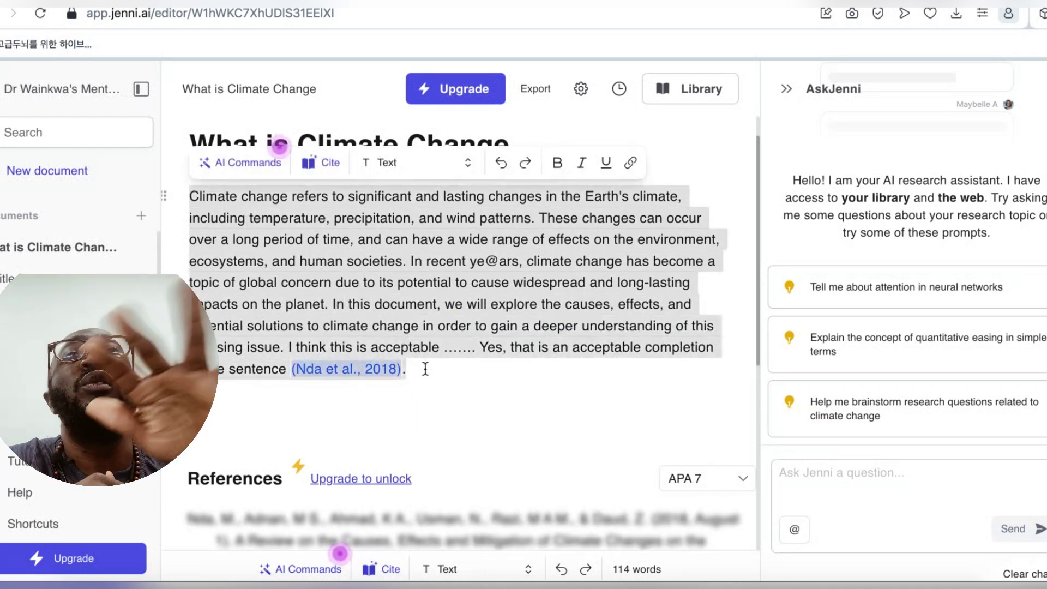
right_click(368, 298)
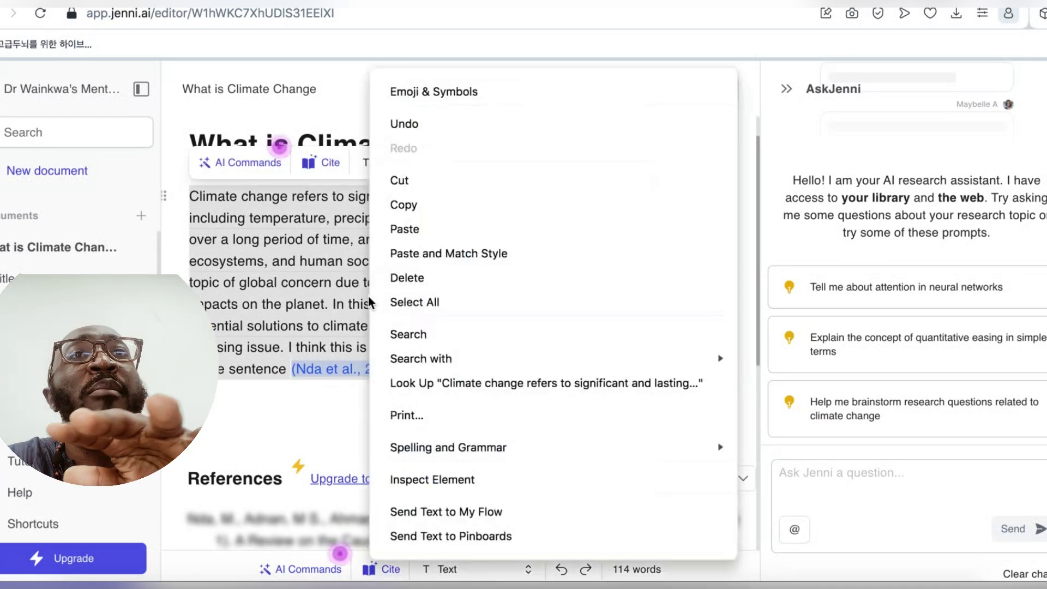
click(401, 211)
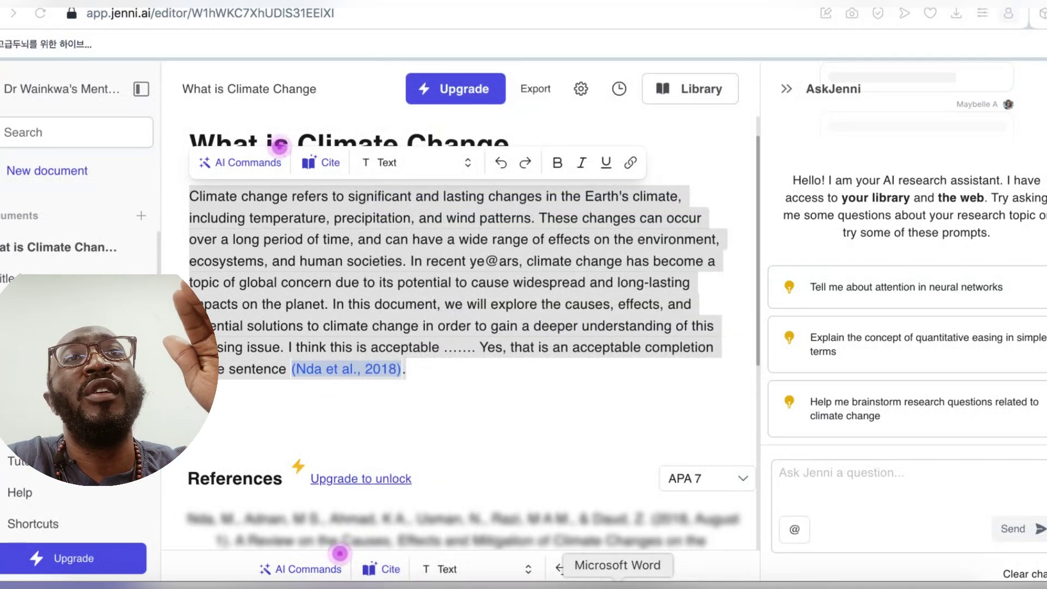
click(617, 583)
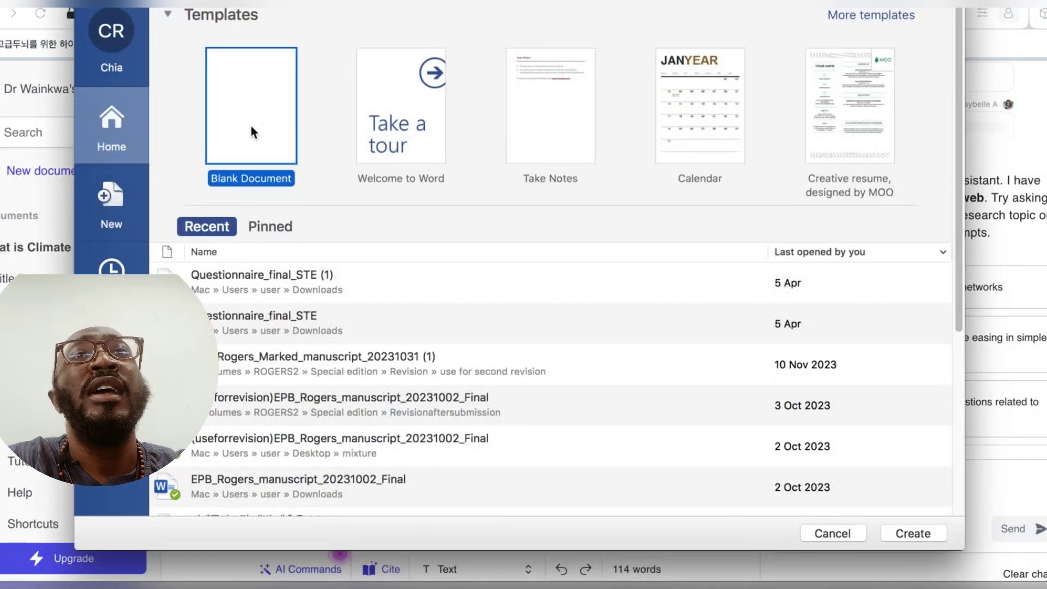
click(111, 31)
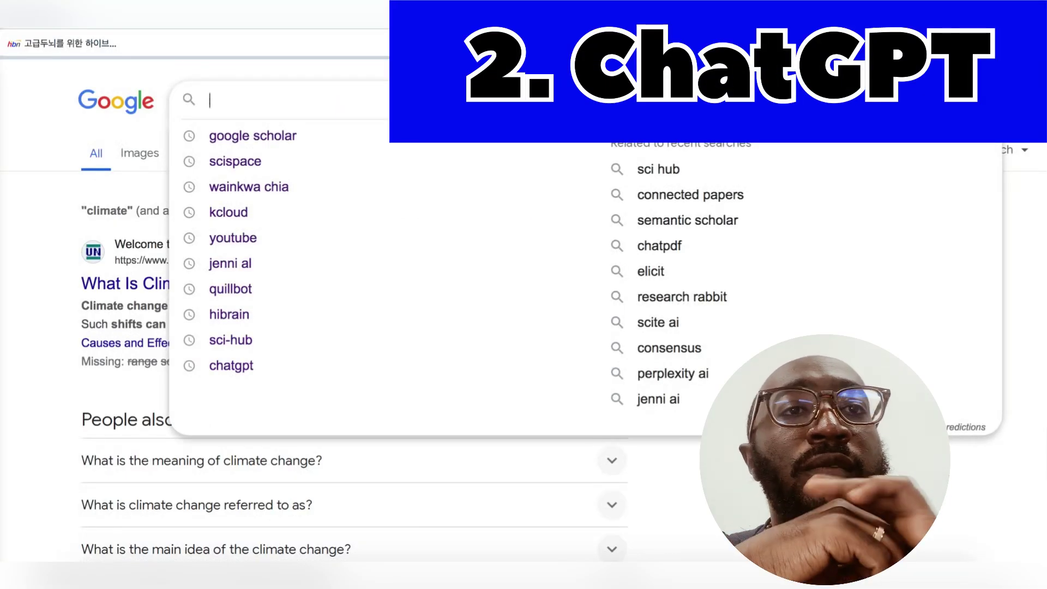
- Search the web for "chatgpt" and open the ChatGPT site from the results
text(chagpt)
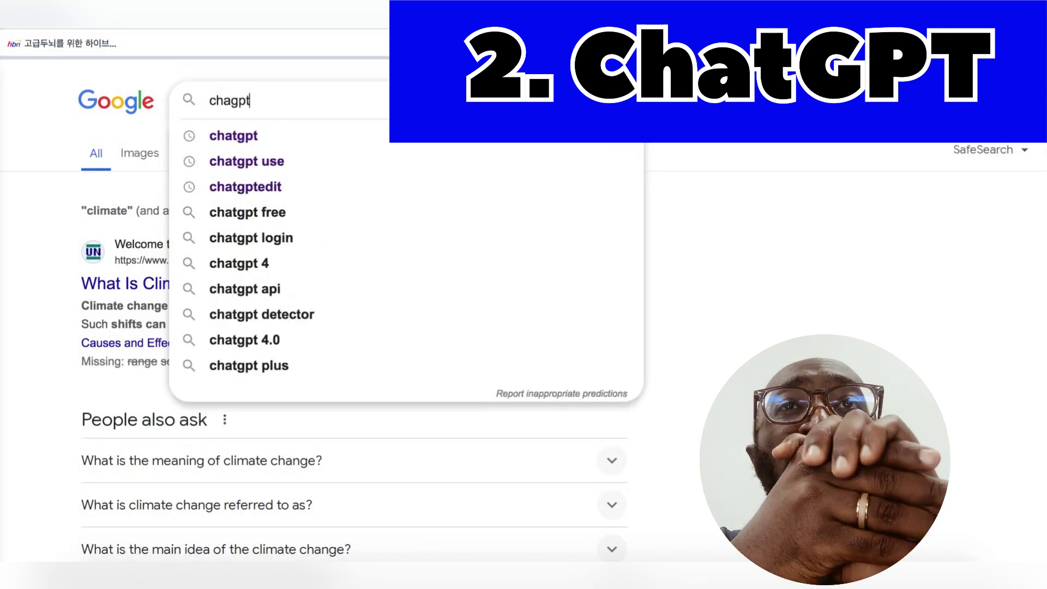
click(355, 134)
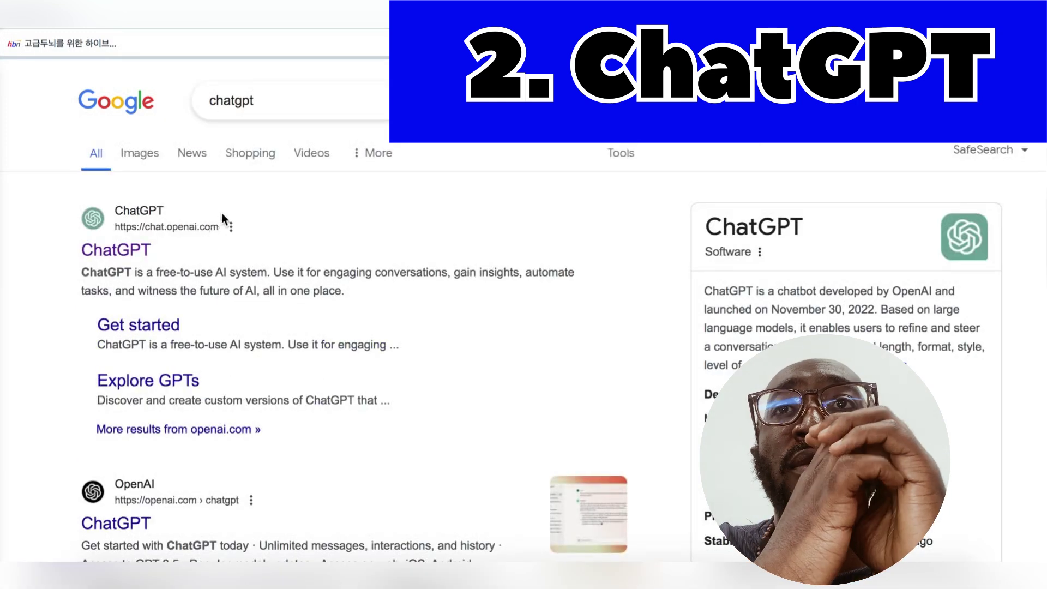
click(120, 252)
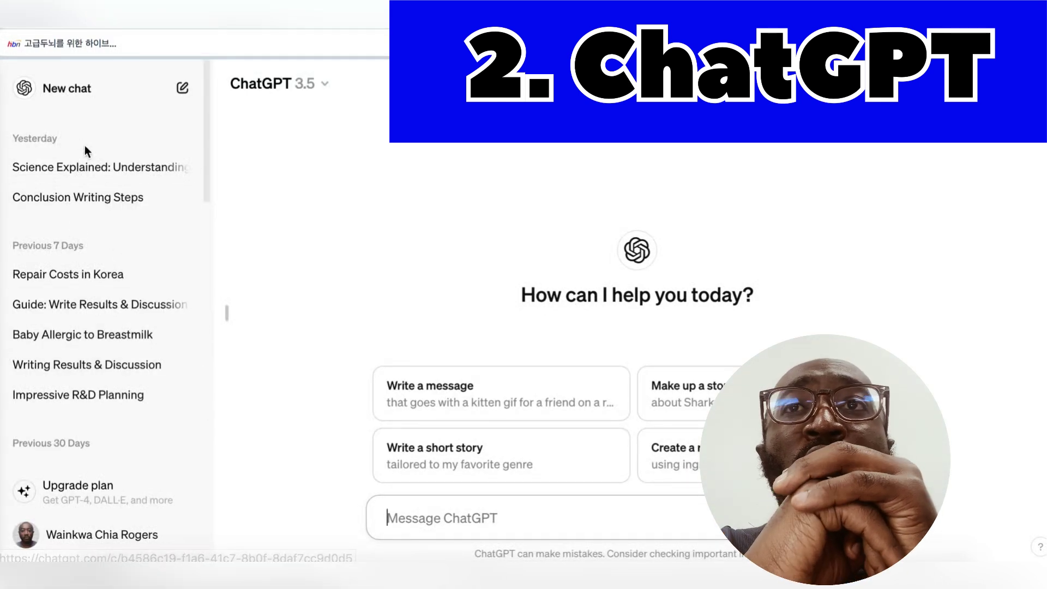
- Ask ChatGPT "what is climate change"
click(417, 517)
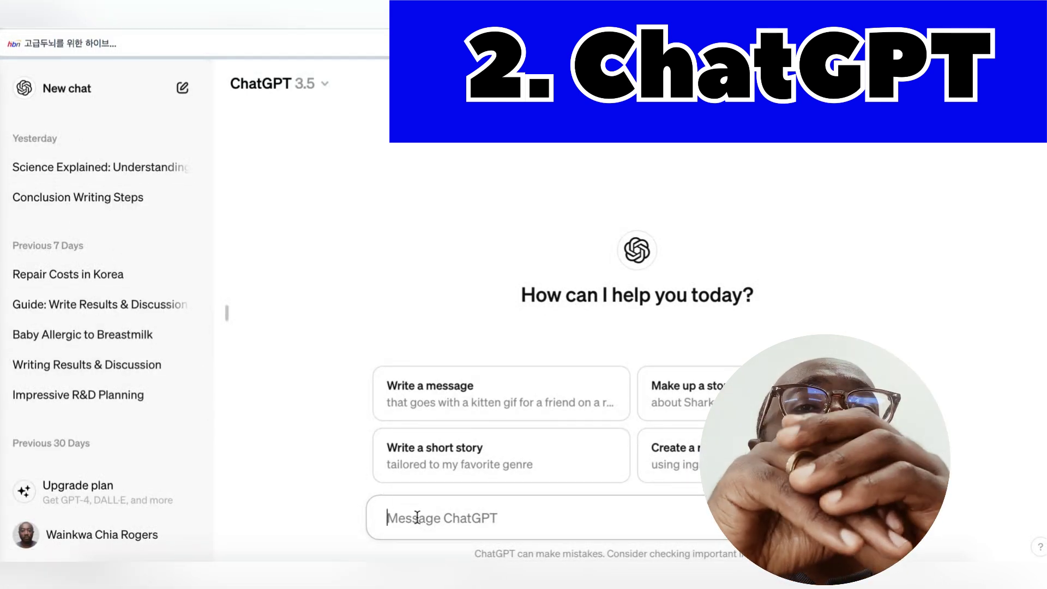
text(what is climate change)
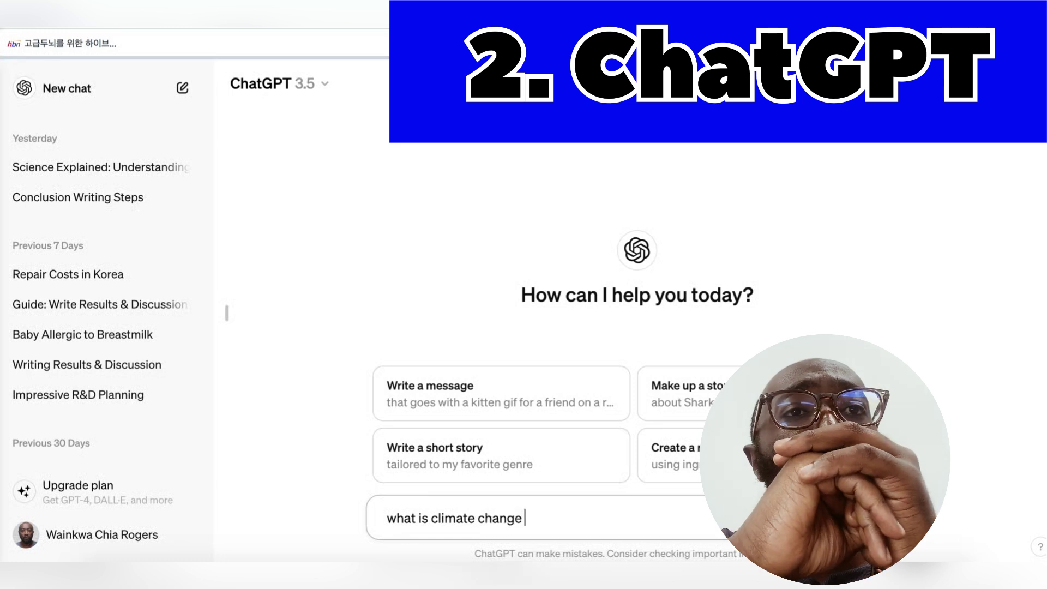
key(Return)
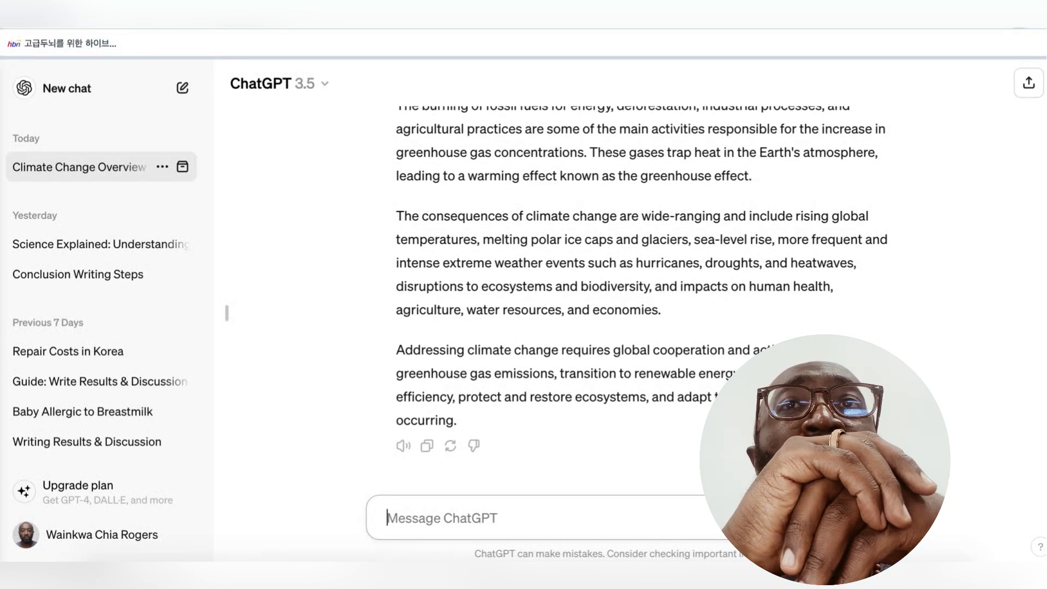
- Read through ChatGPT's answer on climate change and copy its text from the opening into the paragraph on consequences
scroll(641, 273, up, 2)
scroll(640, 273, up, 2)
scroll(641, 272, down, 4)
scroll(640, 272, up, 1)
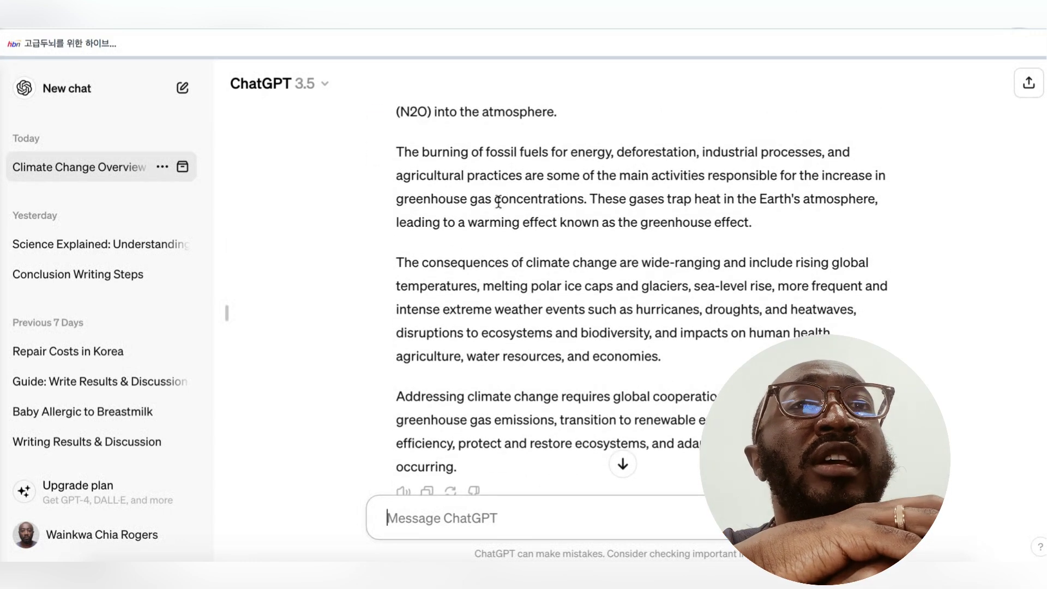
scroll(464, 181, up, 2)
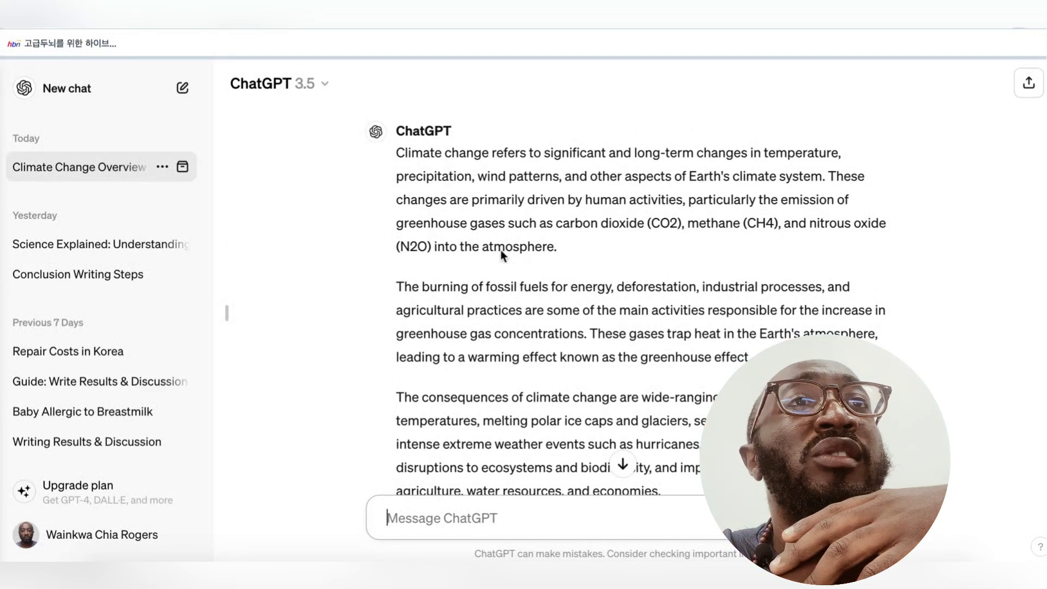
drag(396, 152, 731, 468)
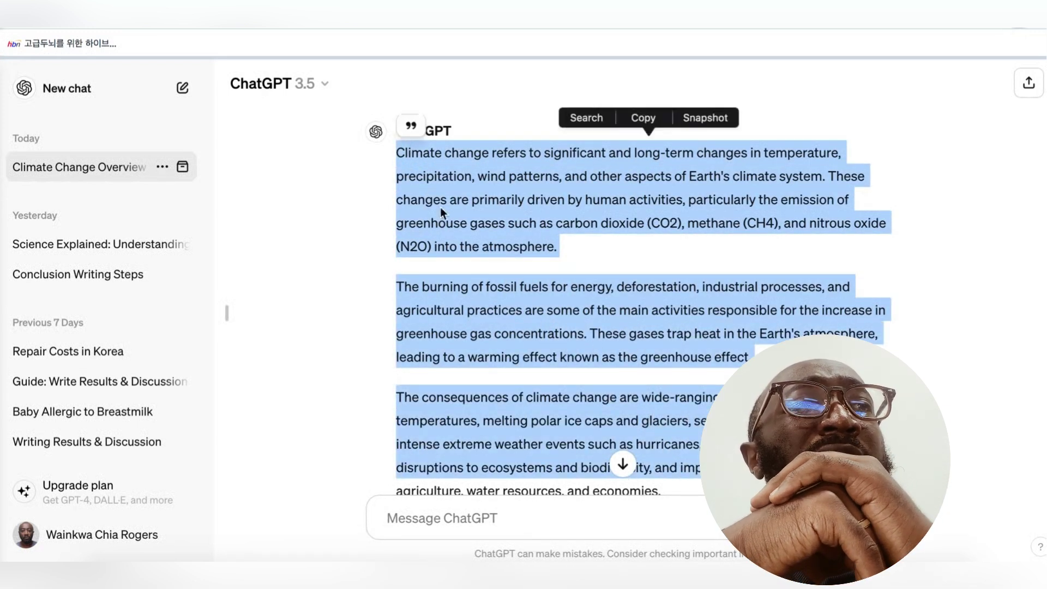
click(647, 124)
click(630, 121)
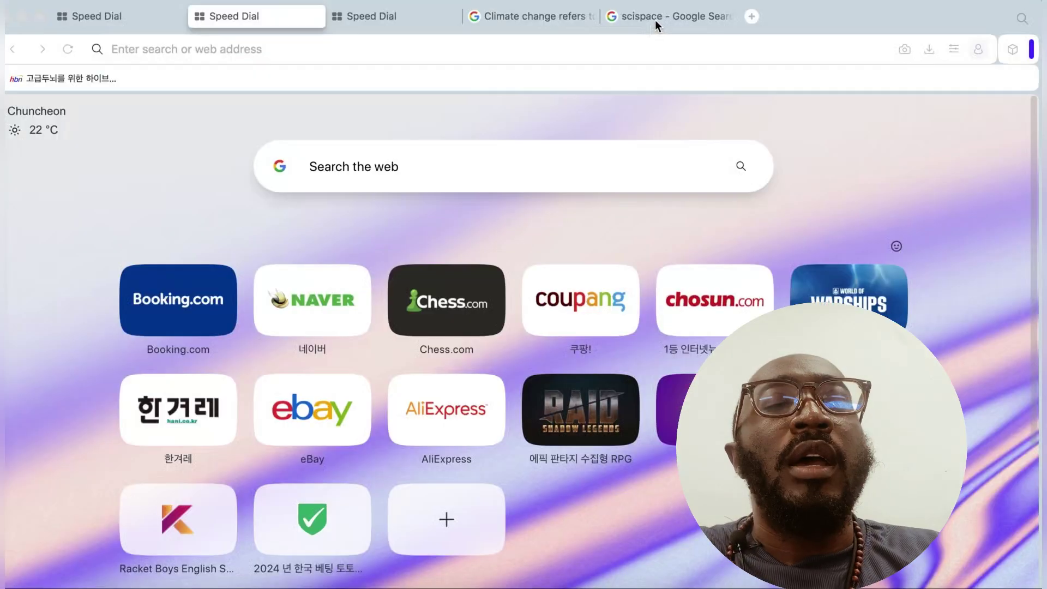
- Switch to the "scispace" web search and open the SciSpace site at typeset.io
click(655, 20)
click(285, 137)
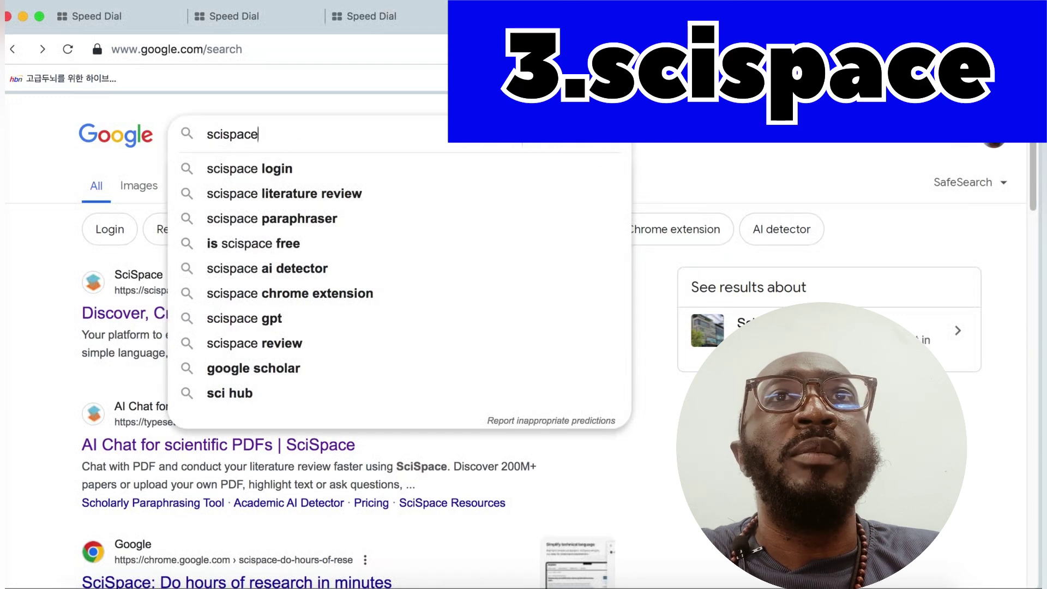
key(Escape)
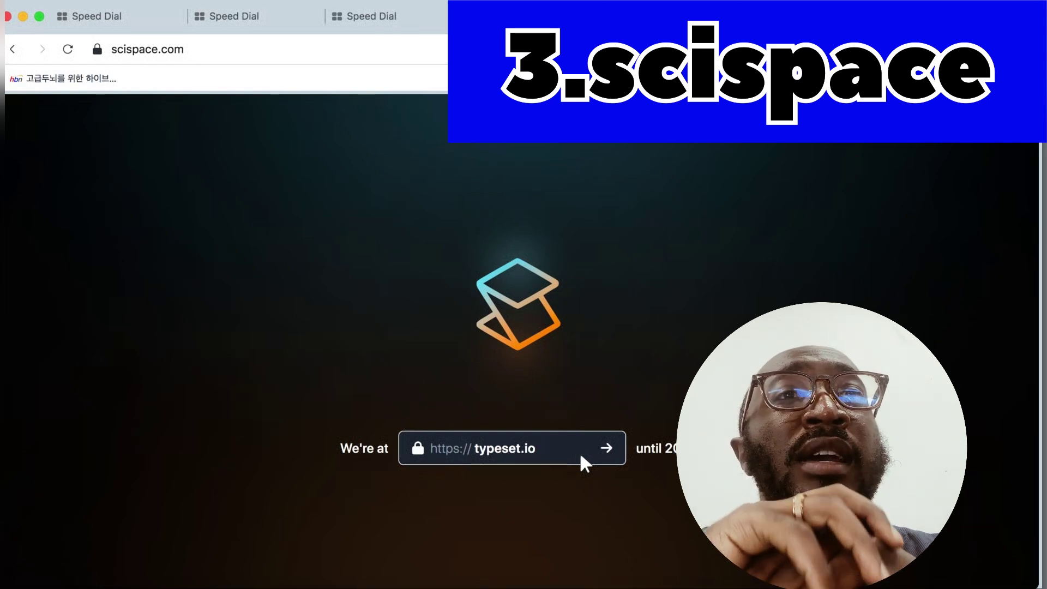
click(550, 457)
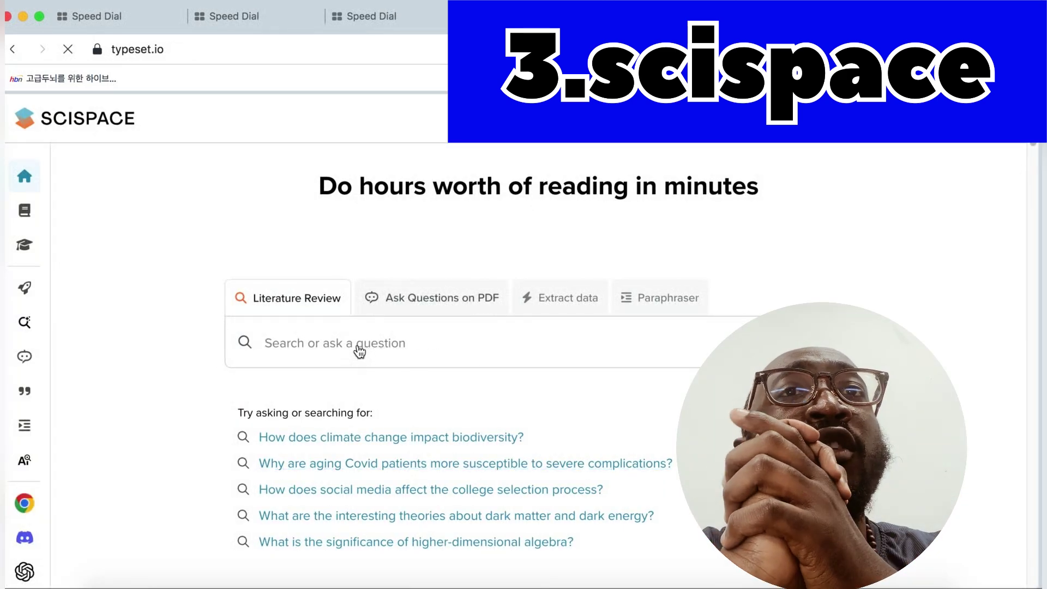
- Run a Literature Review search in SciSpace for "what is climate change"
click(312, 347)
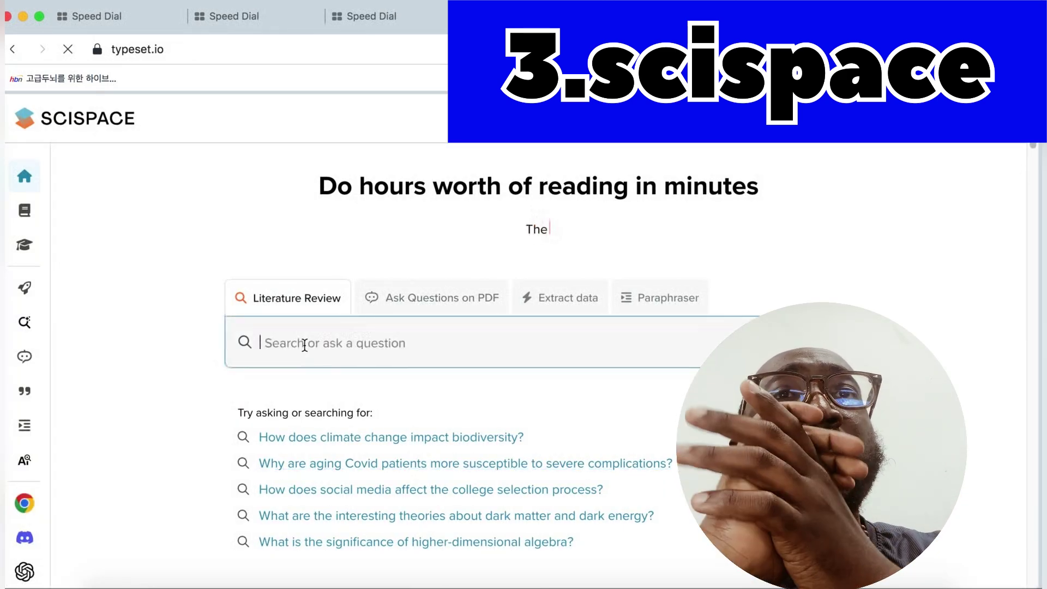
text(what is c)
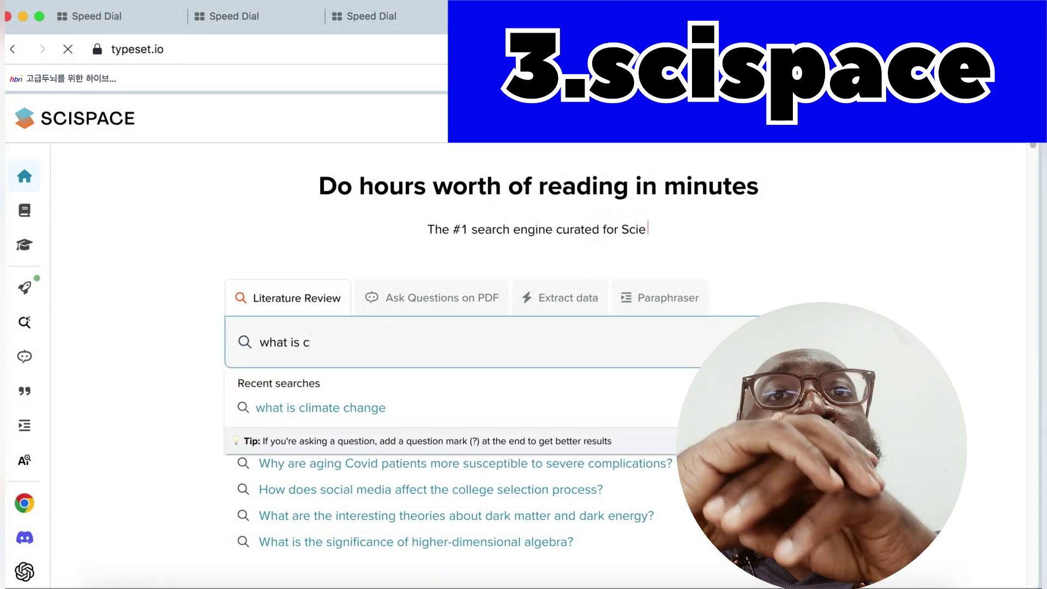
text(limate change)
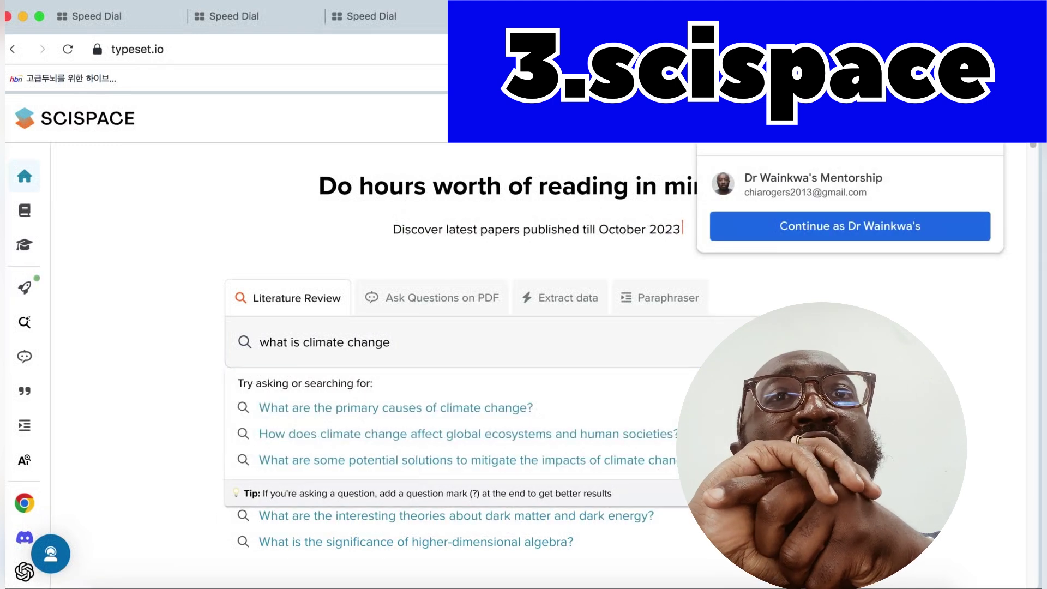
click(471, 346)
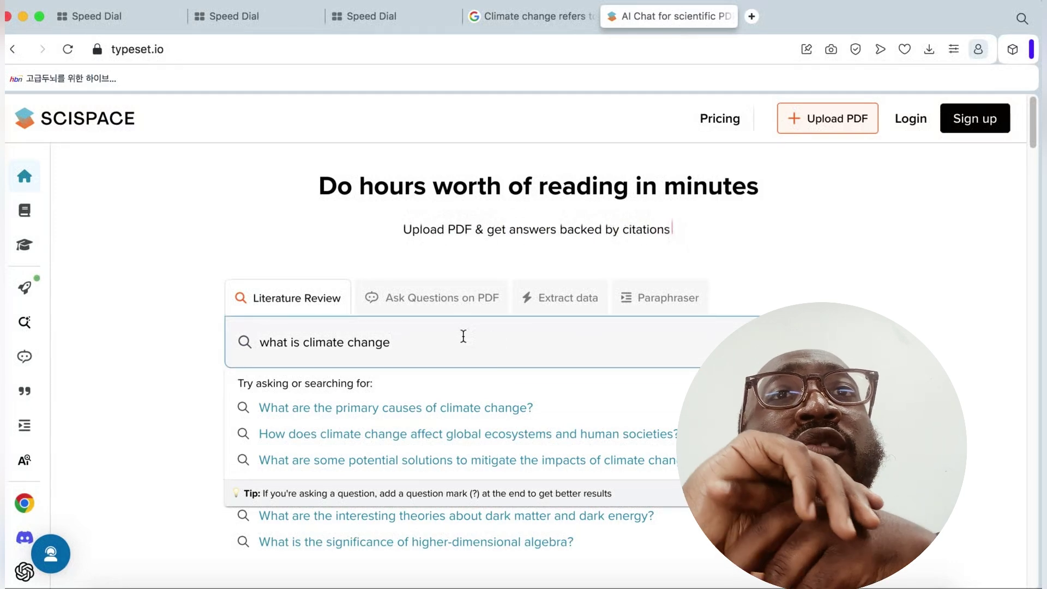
key(Return)
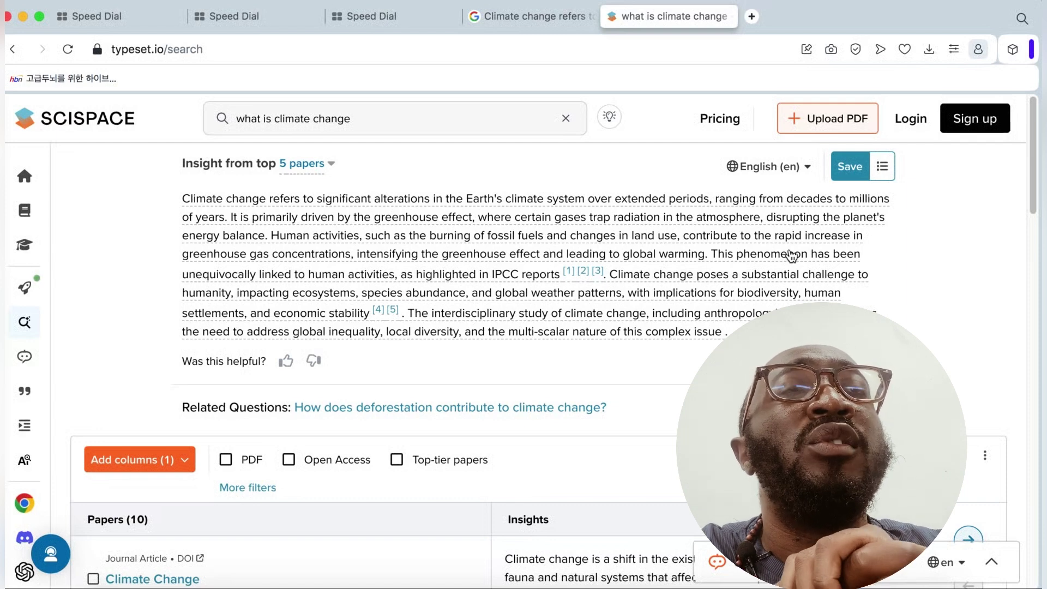
- Examine the cited insight summary from the top 5 papers and the table of papers with their insights
mouse_move(569, 280)
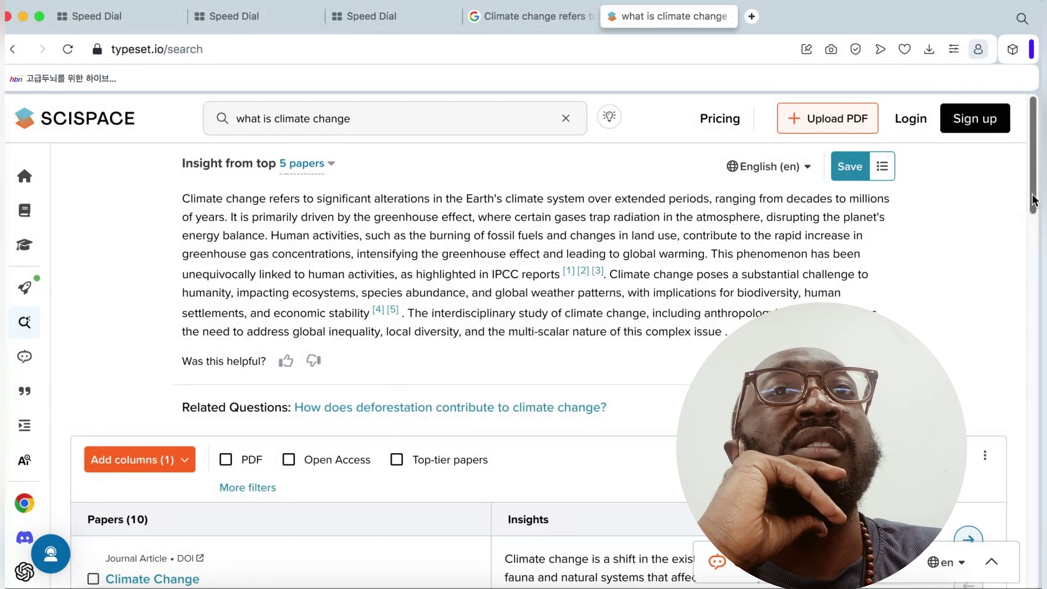
scroll(1032, 200, down, 5)
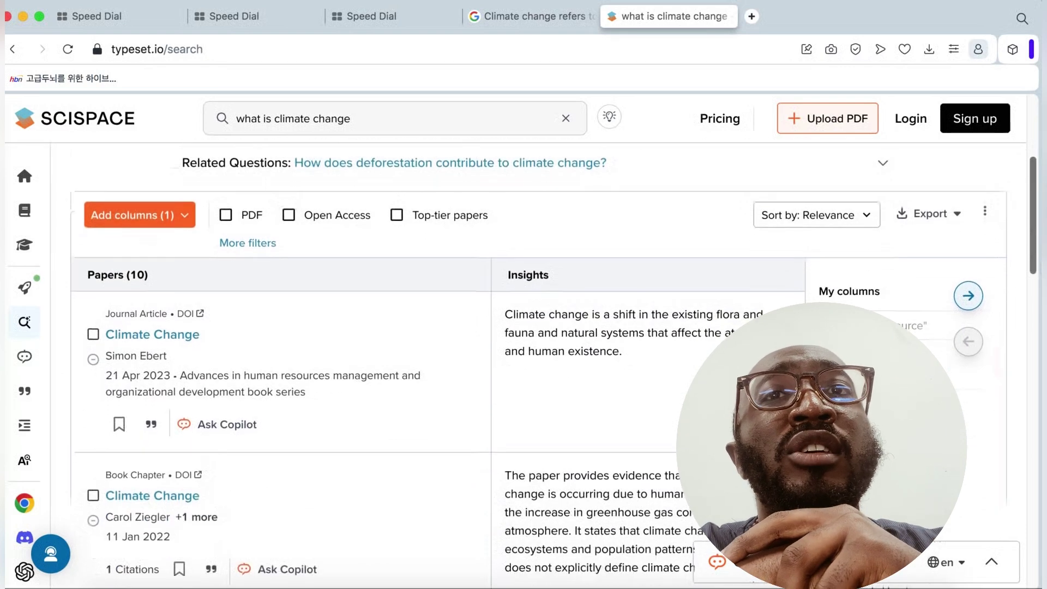
scroll(545, 366, down, 5)
scroll(545, 366, down, 3)
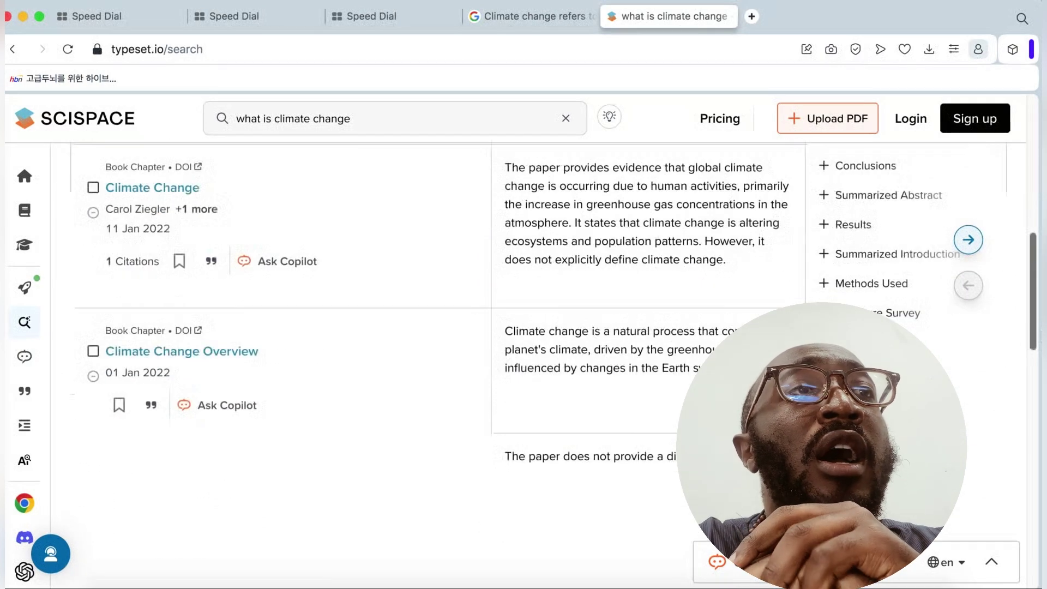
scroll(1038, 309, up, 2)
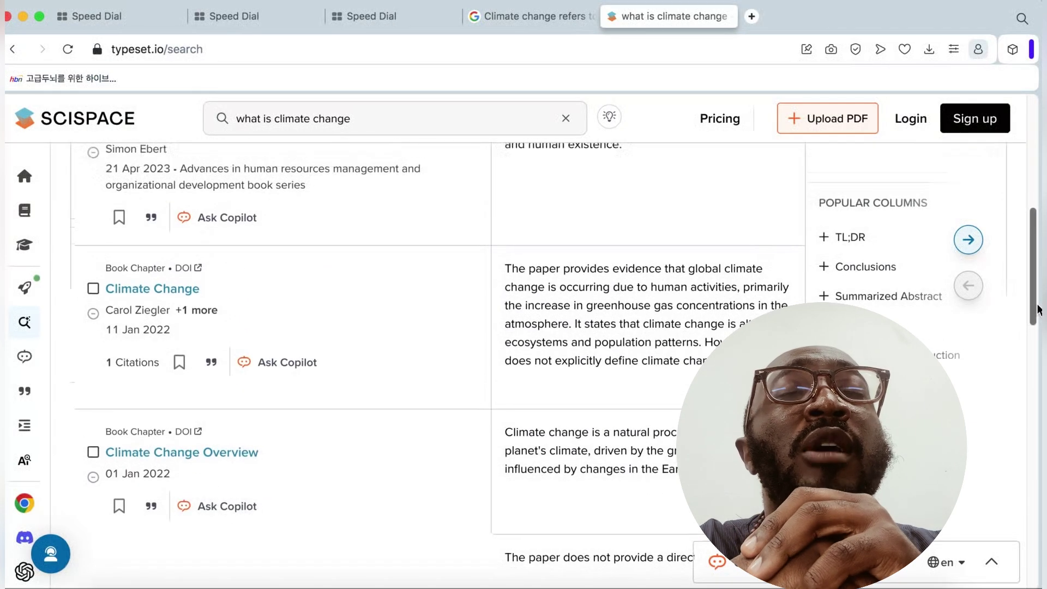
scroll(1038, 309, up, 4)
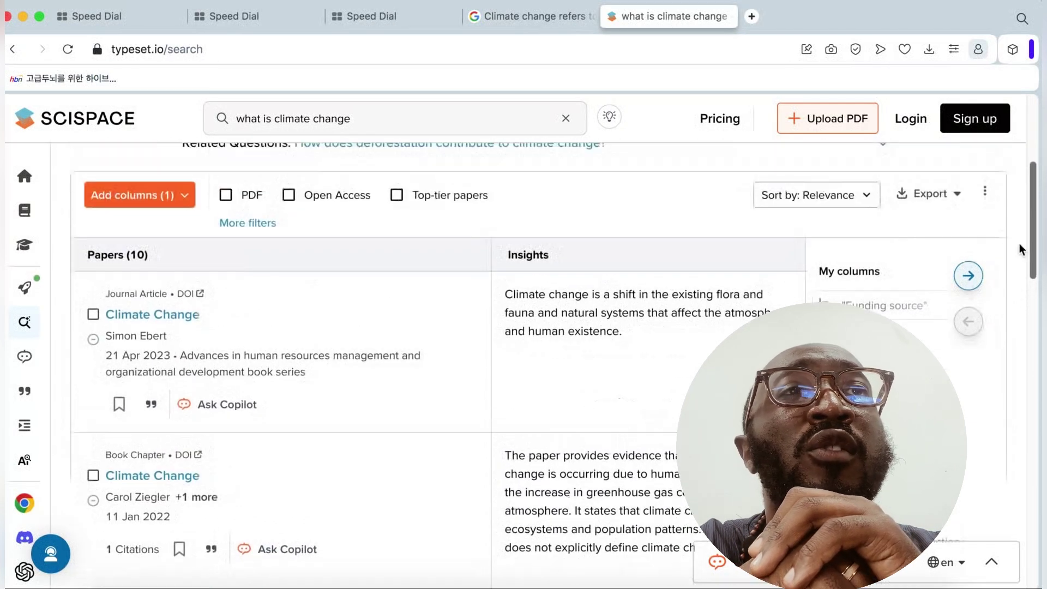
scroll(1019, 243, up, 6)
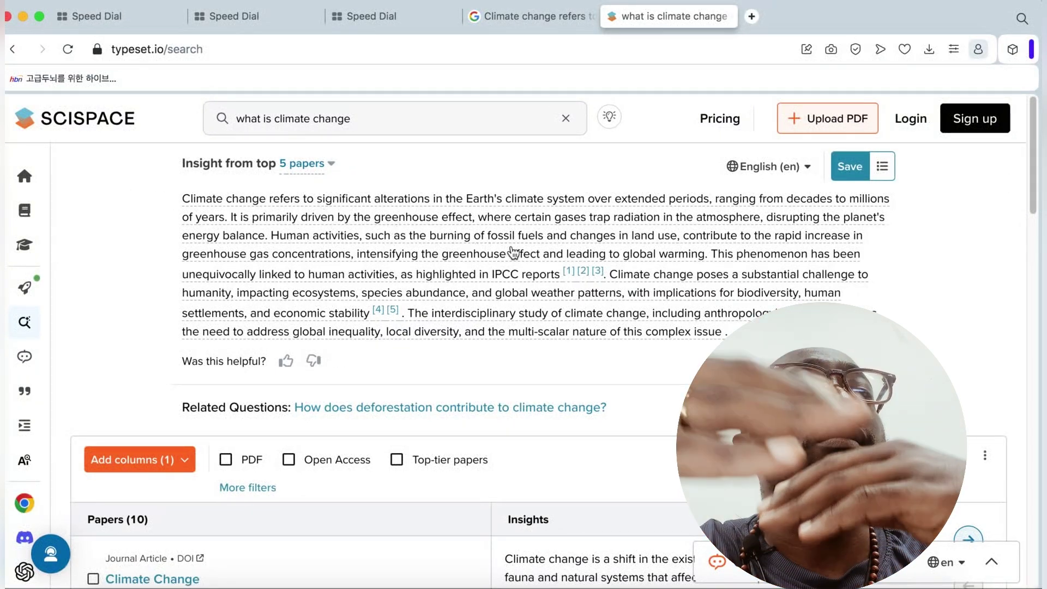
- Select the whole insight summary from the top 5 papers and bring up the options for copying it
mouse_move(571, 277)
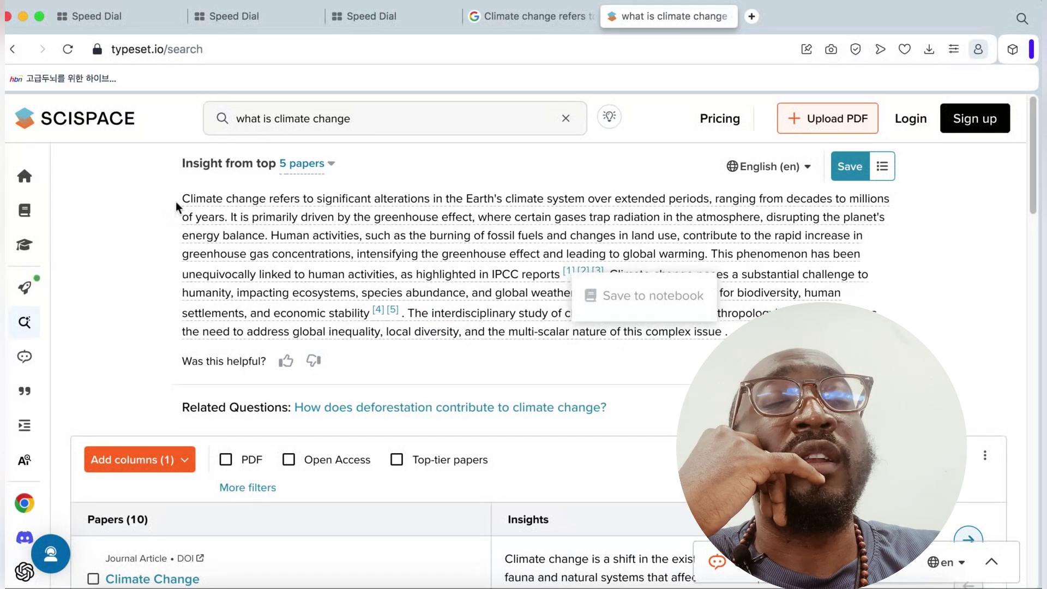
drag(176, 194, 725, 332)
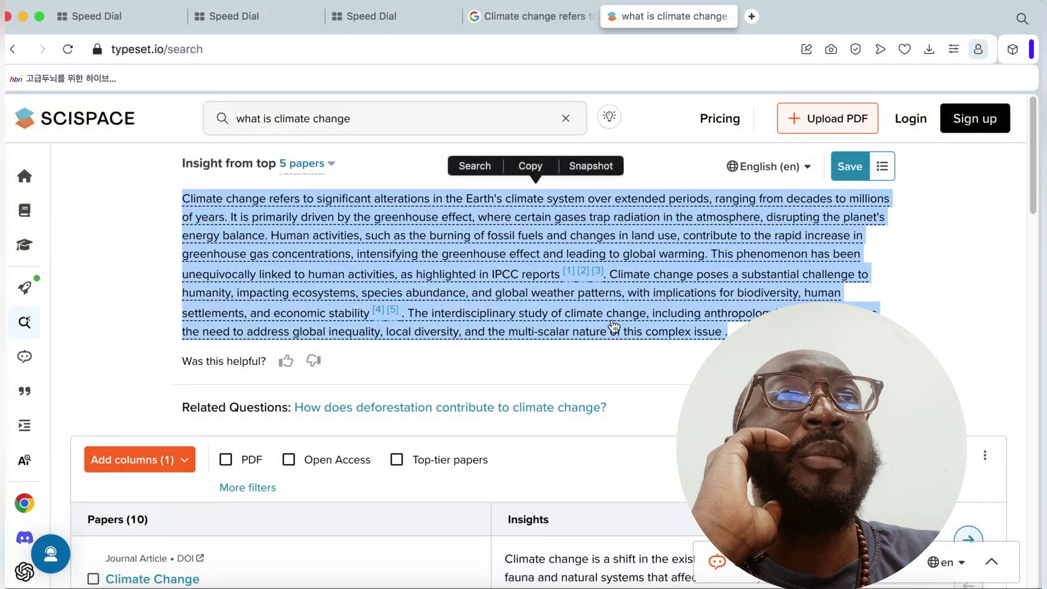
right_click(310, 266)
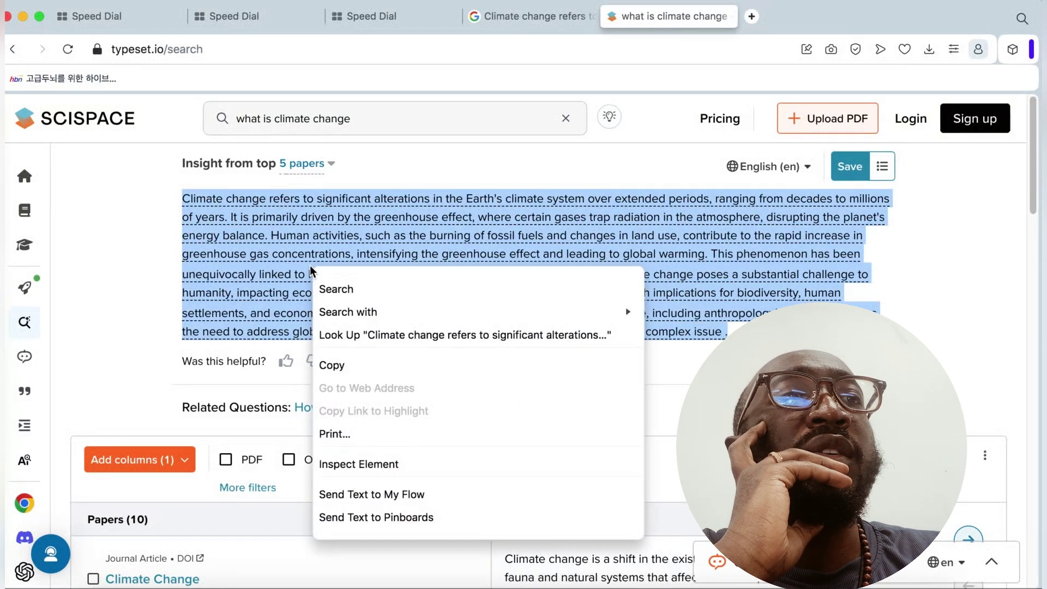
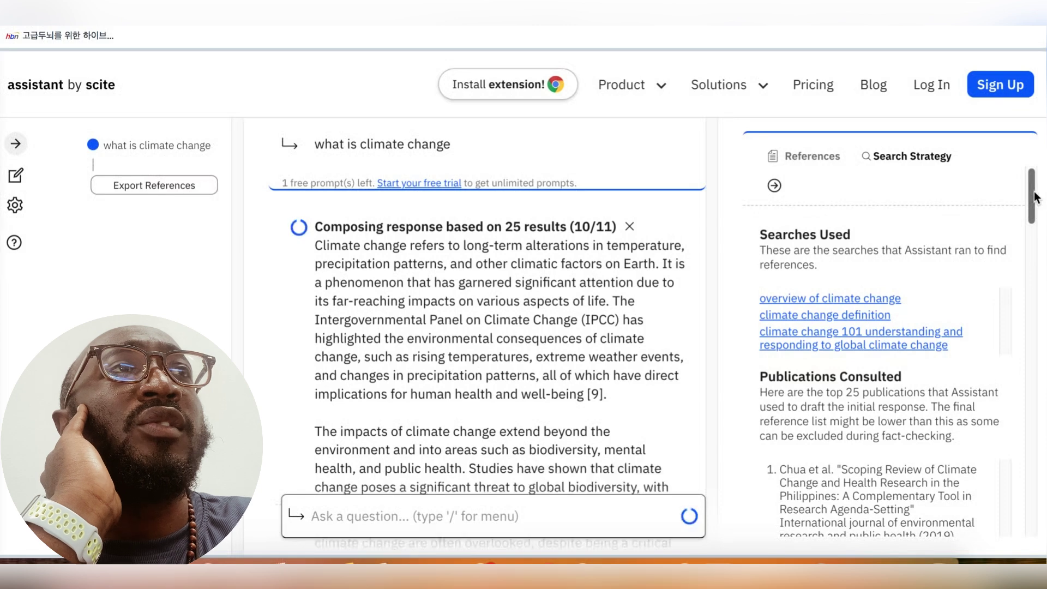
- In scite Assistant, copy the answer to "what is climate change" from its opening line into the paragraph on impacts
drag(1036, 200, 1036, 207)
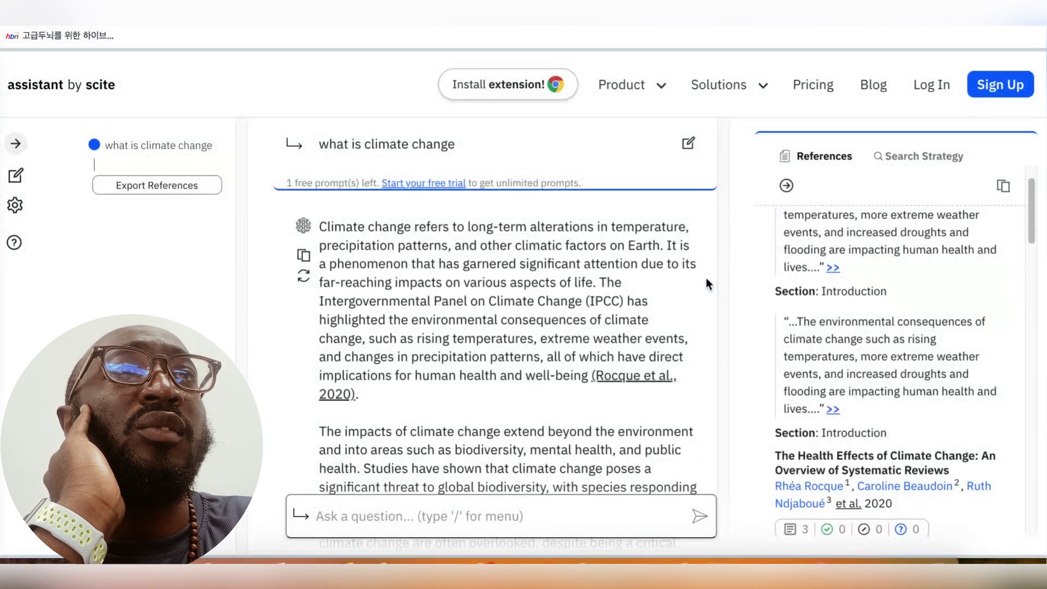
right_click(307, 255)
click(270, 253)
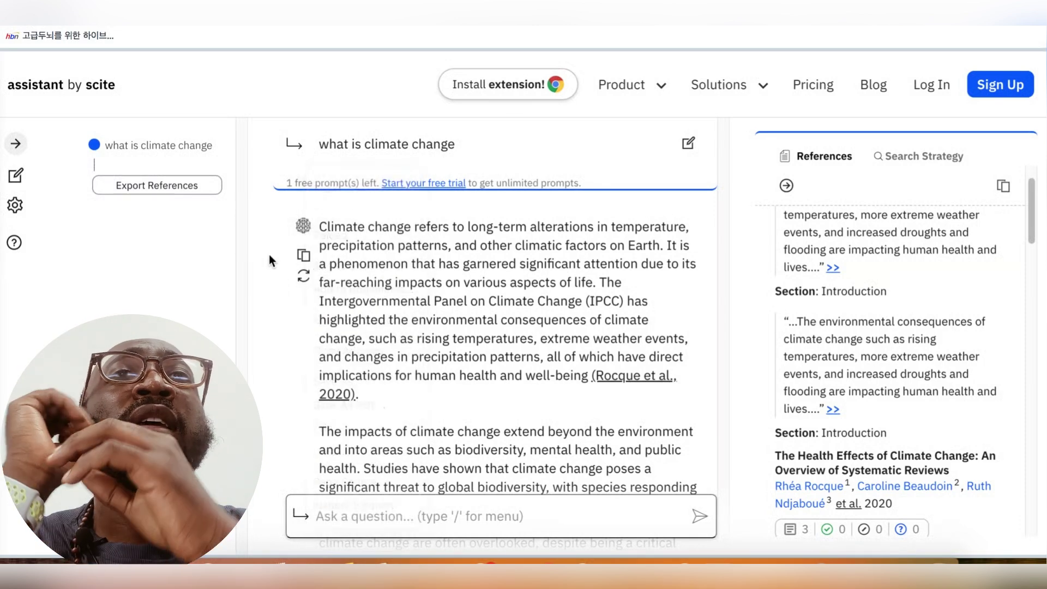
drag(327, 229, 699, 486)
right_click(477, 306)
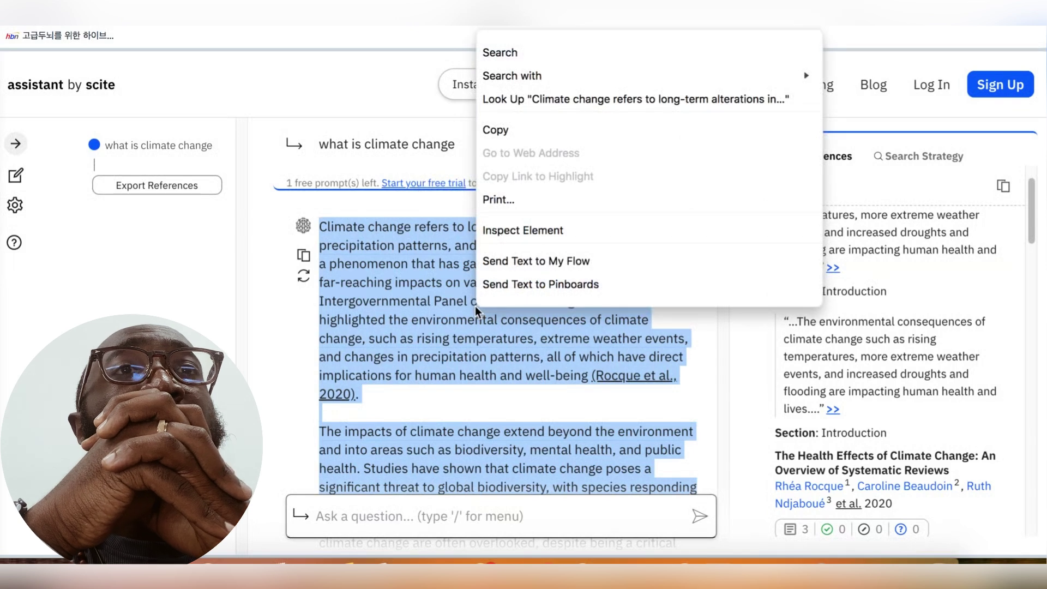
click(493, 131)
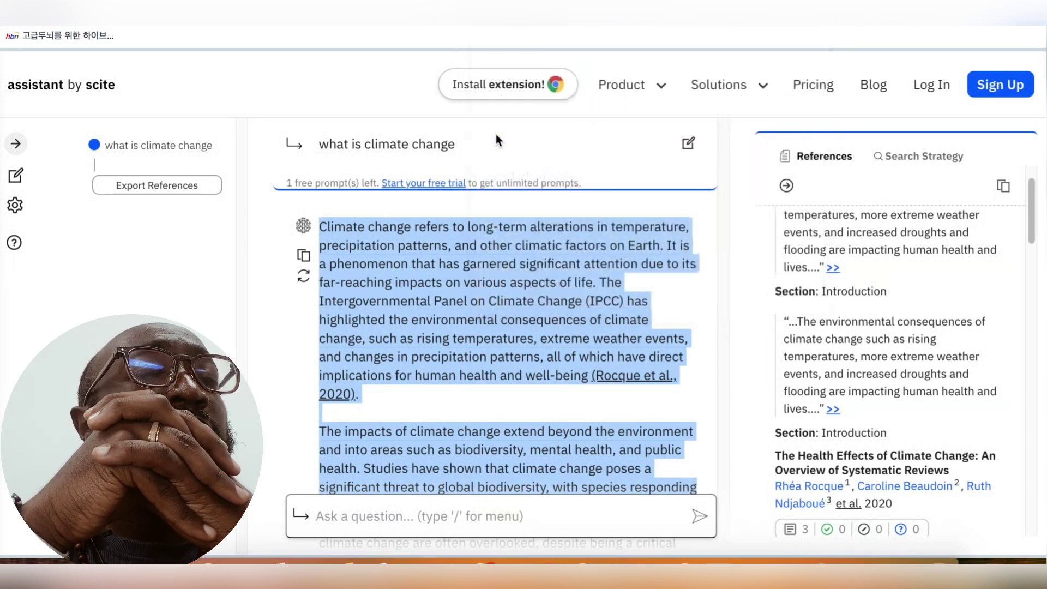
- Examine the scite answer through to its conclusion, comparing its in-text citations with the quoted passages and papers in the references
scroll(900, 354, down, 15)
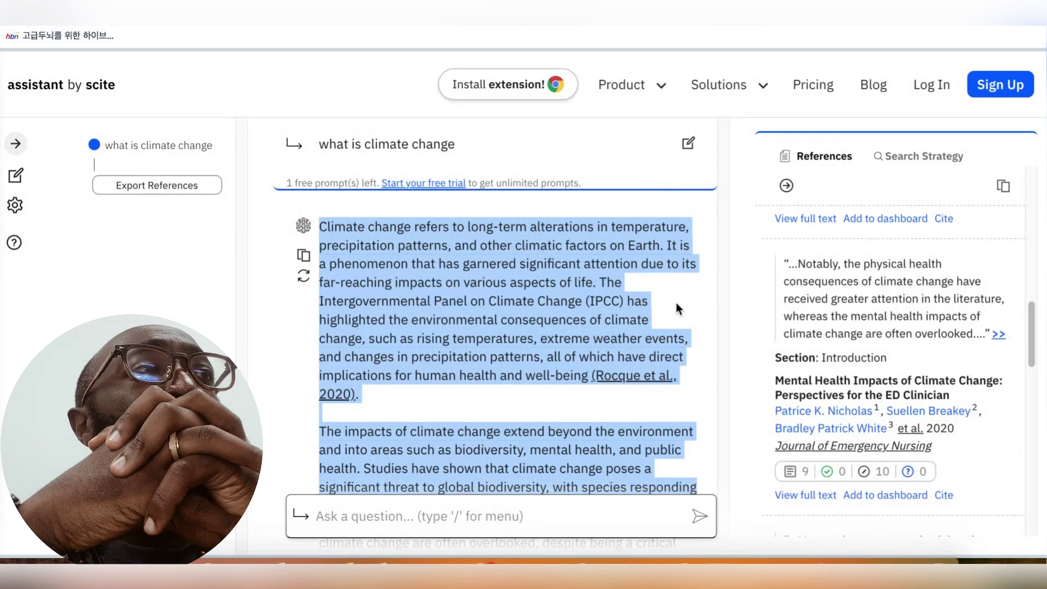
scroll(676, 308, down, 10)
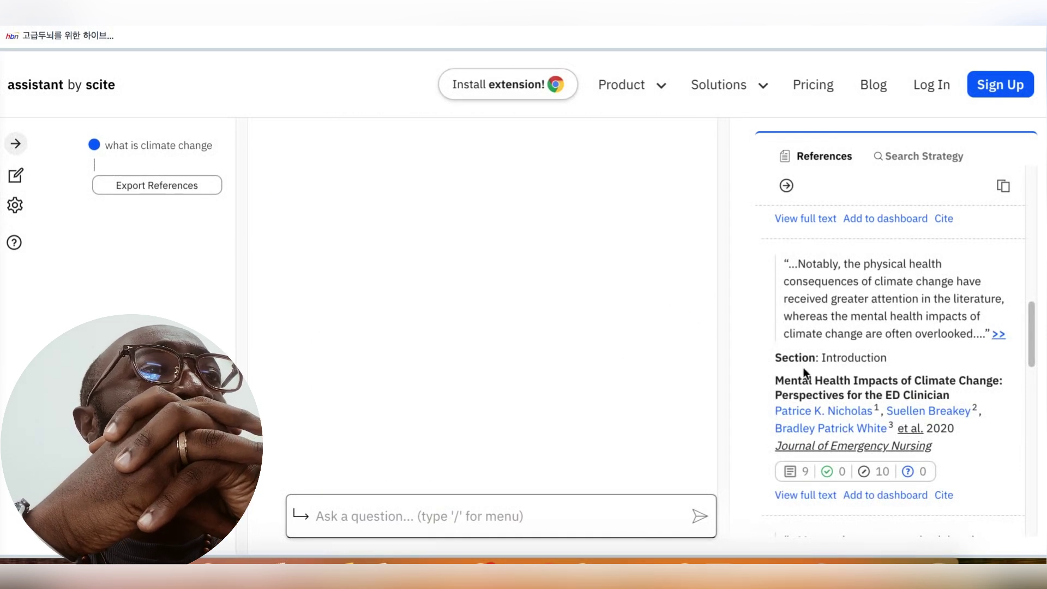
scroll(674, 344, up, 10)
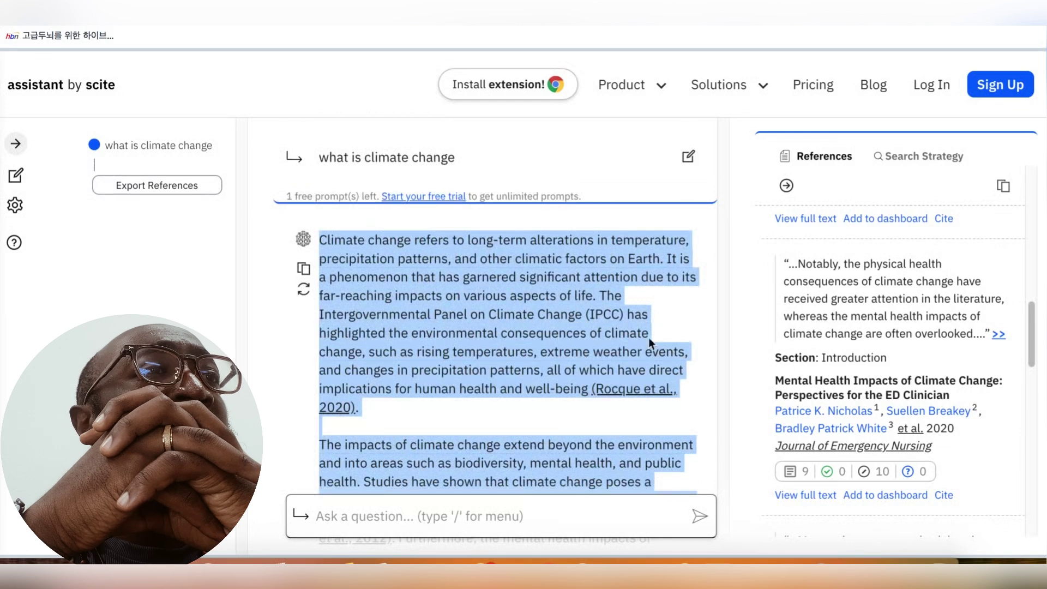
click(661, 327)
mouse_move(635, 394)
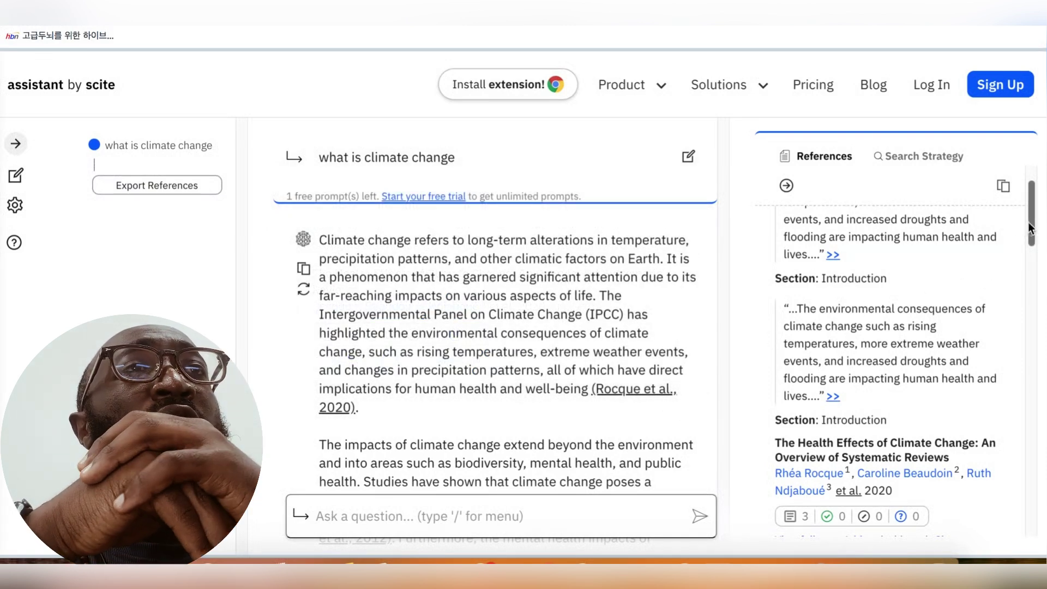
scroll(899, 284, down, 2)
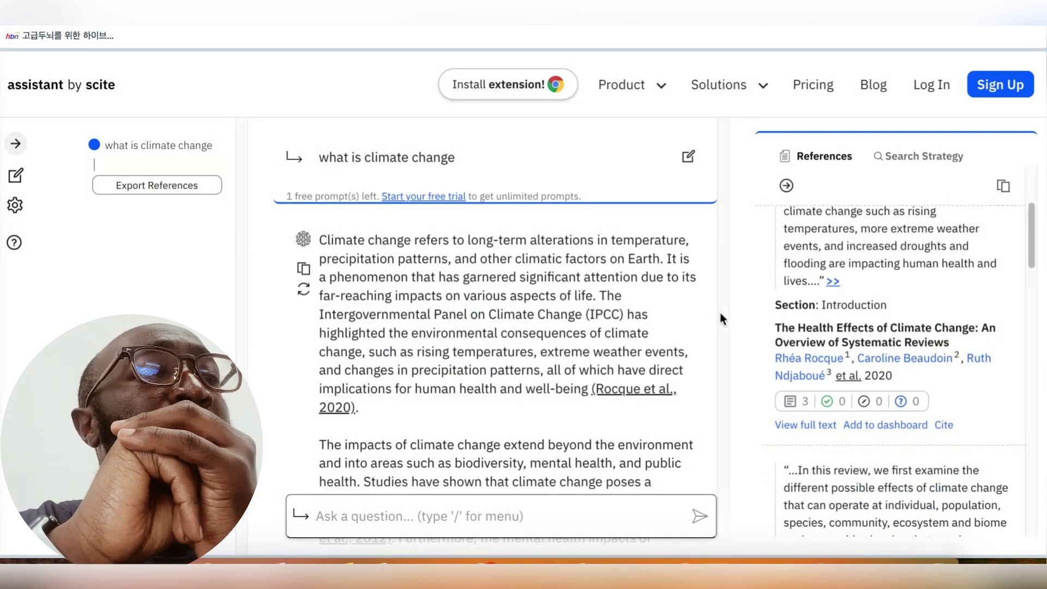
scroll(721, 313, down, 4)
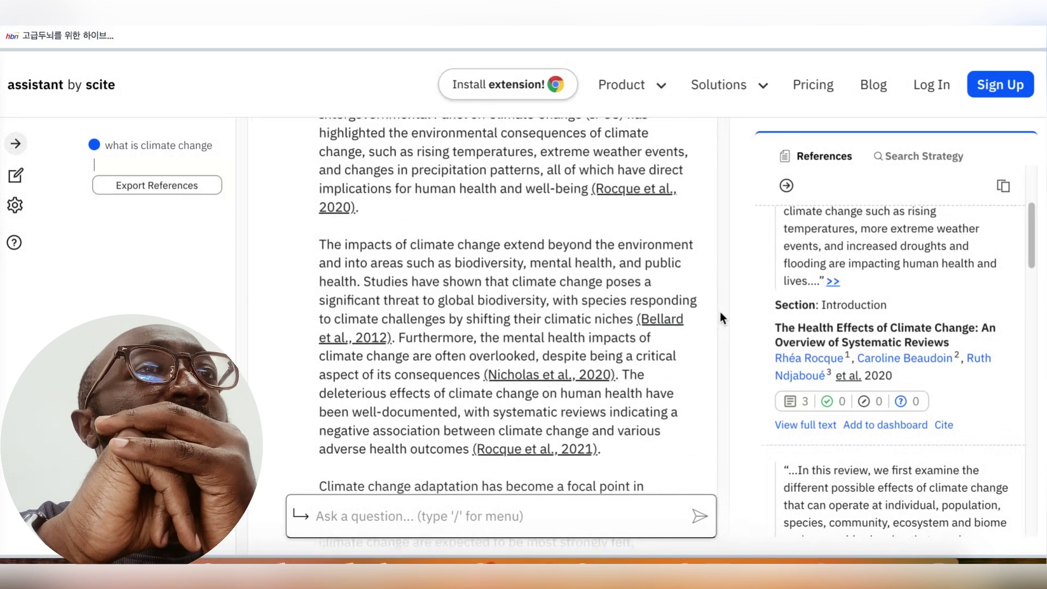
mouse_move(605, 347)
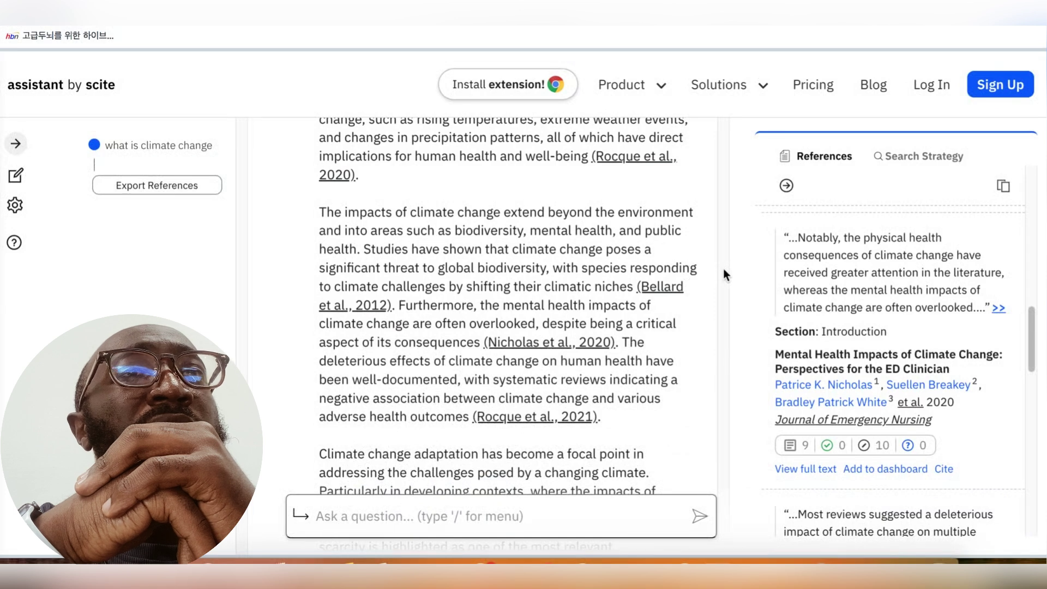
scroll(723, 268, down, 8)
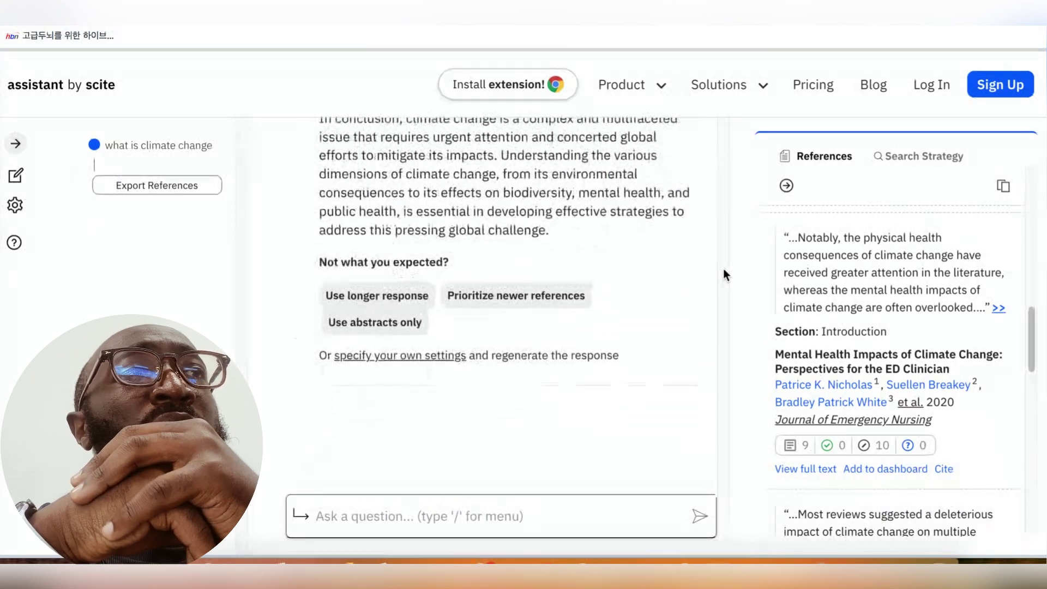
scroll(723, 268, up, 1)
scroll(718, 280, down, 5)
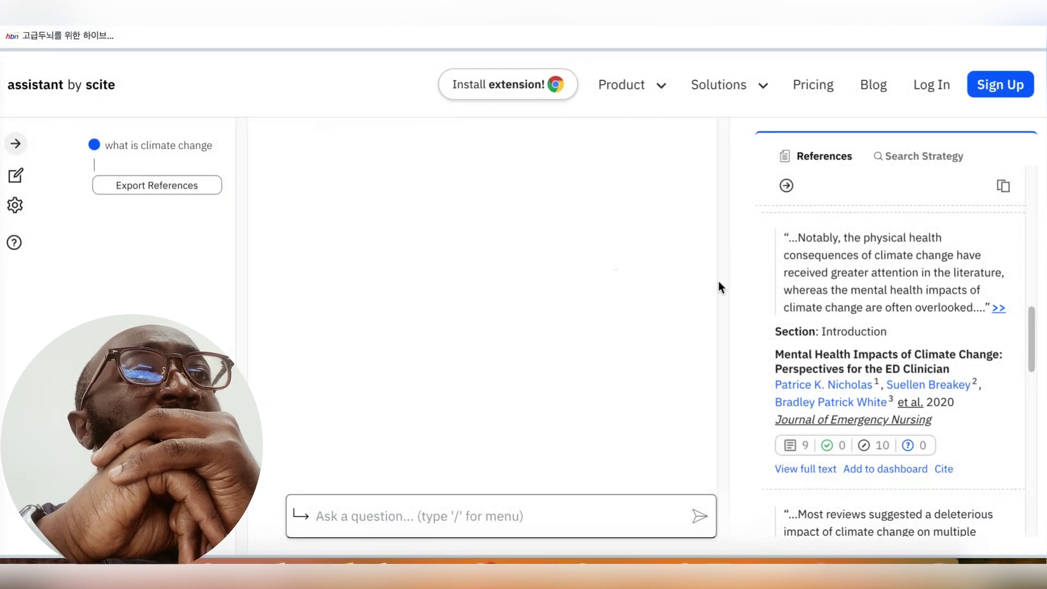
scroll(719, 280, up, 5)
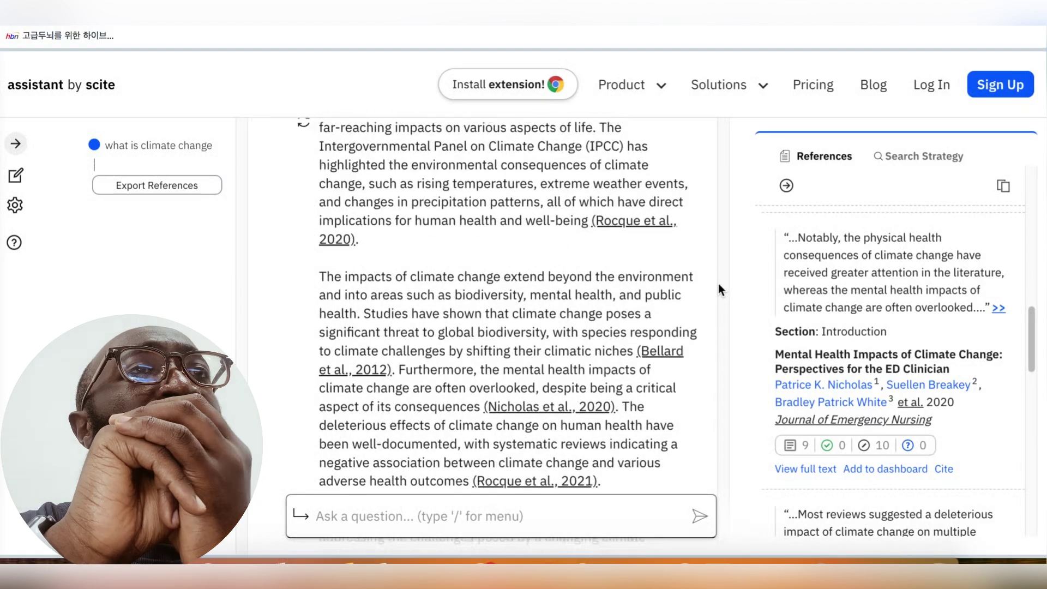
scroll(718, 283, up, 3)
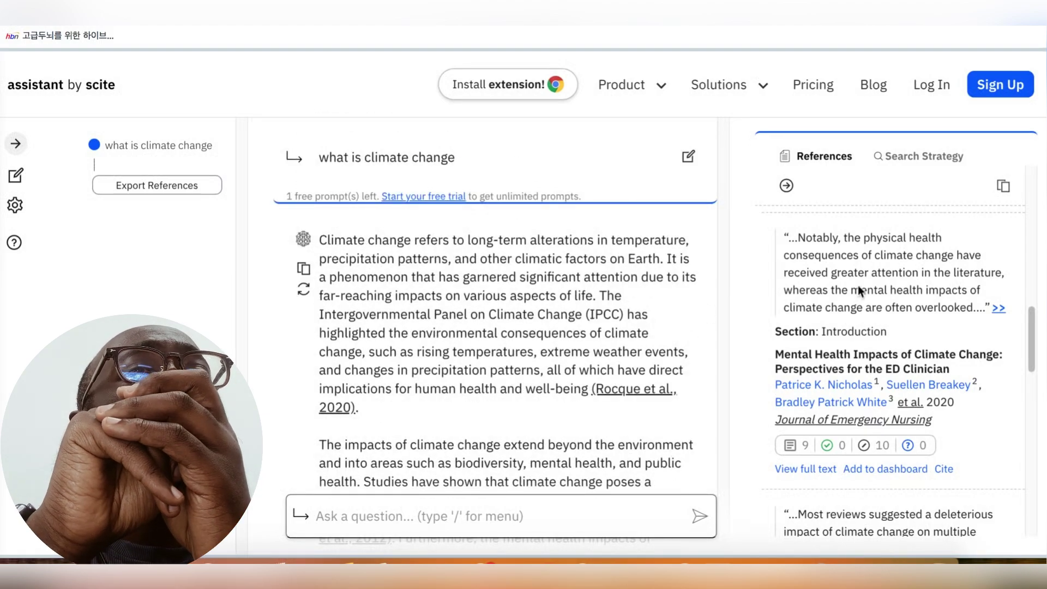
drag(1031, 341, 1031, 229)
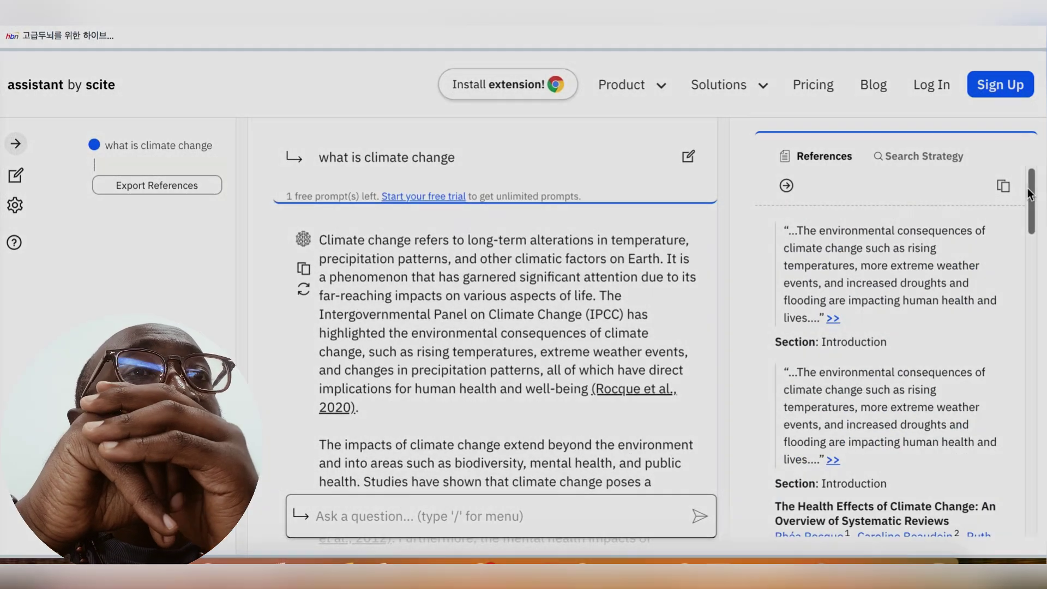